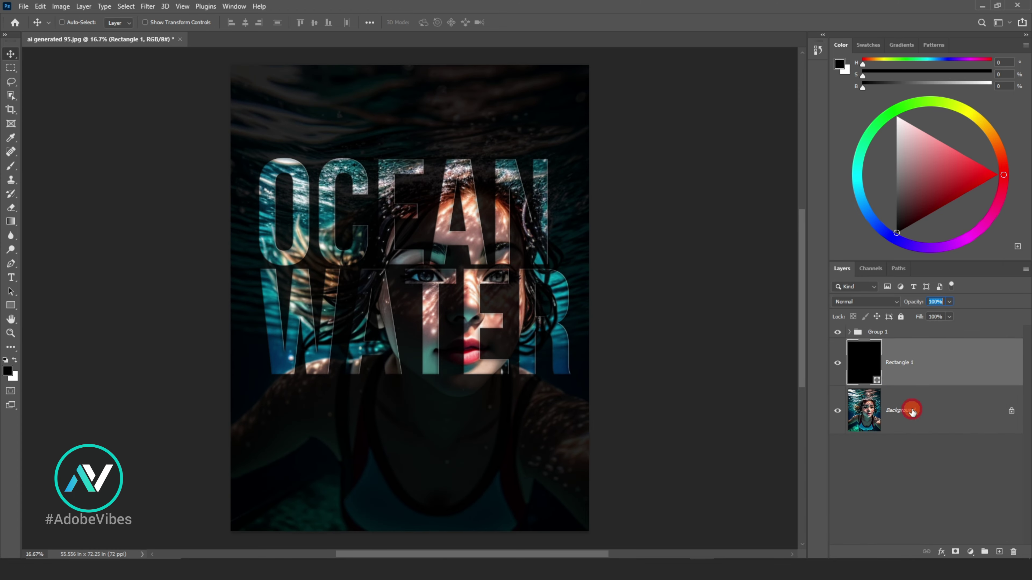
Step: Group the OCEAN WATER design, stamp a merged copy, and reopen the plain 'ai generated 95.jpg' photo
shift+click(912, 411)
key(ctrl+g)
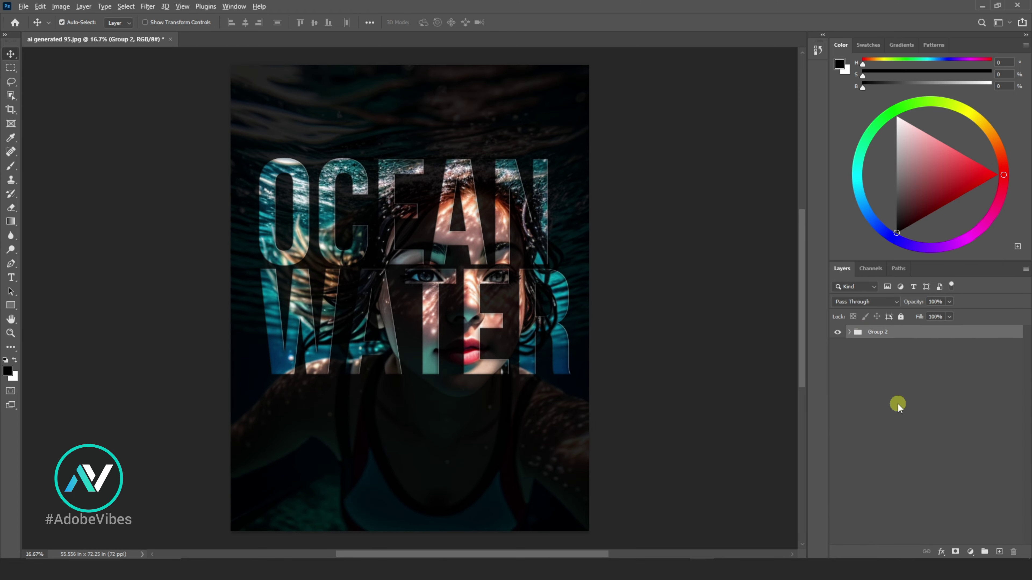
key(ctrl+shift+alt+e)
click(148, 7)
click(318, 259)
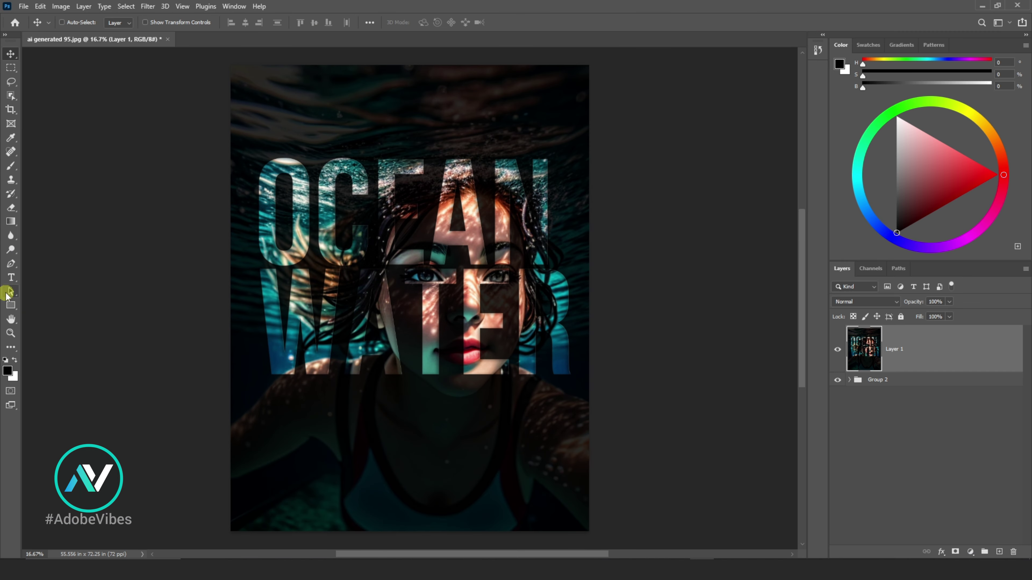
click(472, 23)
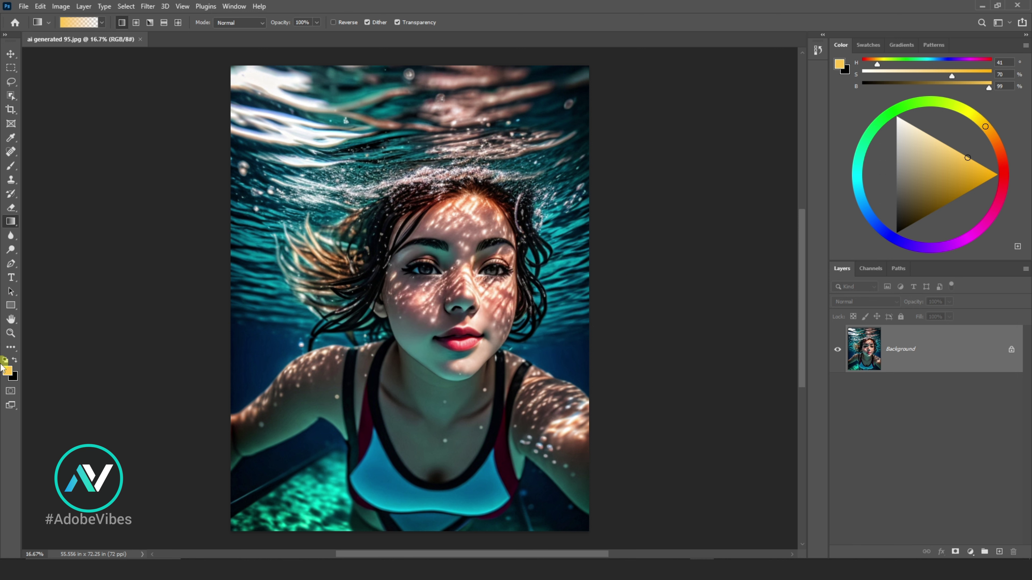
Step: Draw a black canvas-sized rectangle with no stroke outline
click(5, 360)
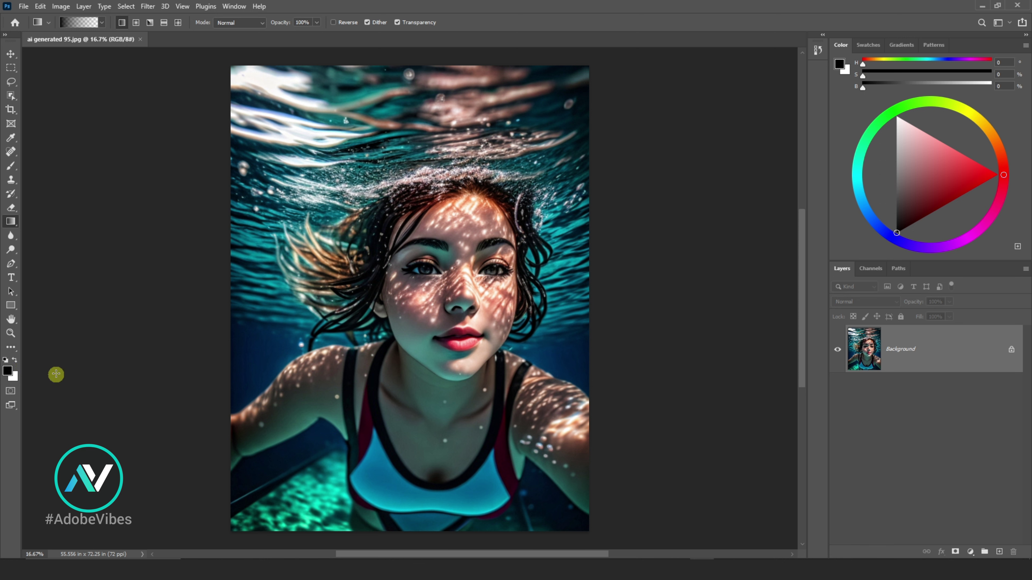
click(16, 305)
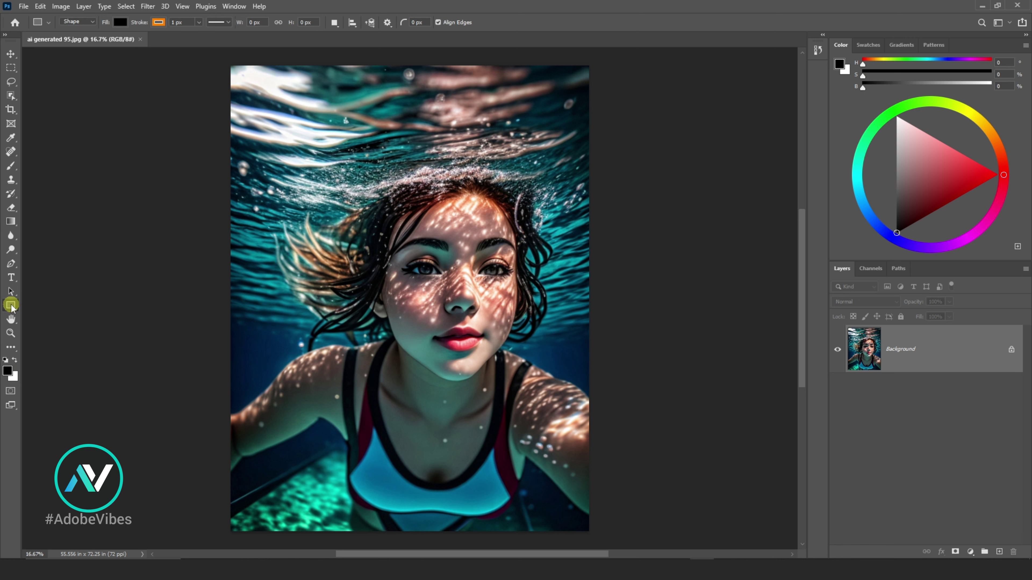
drag(11, 308, 50, 308)
drag(214, 54, 606, 537)
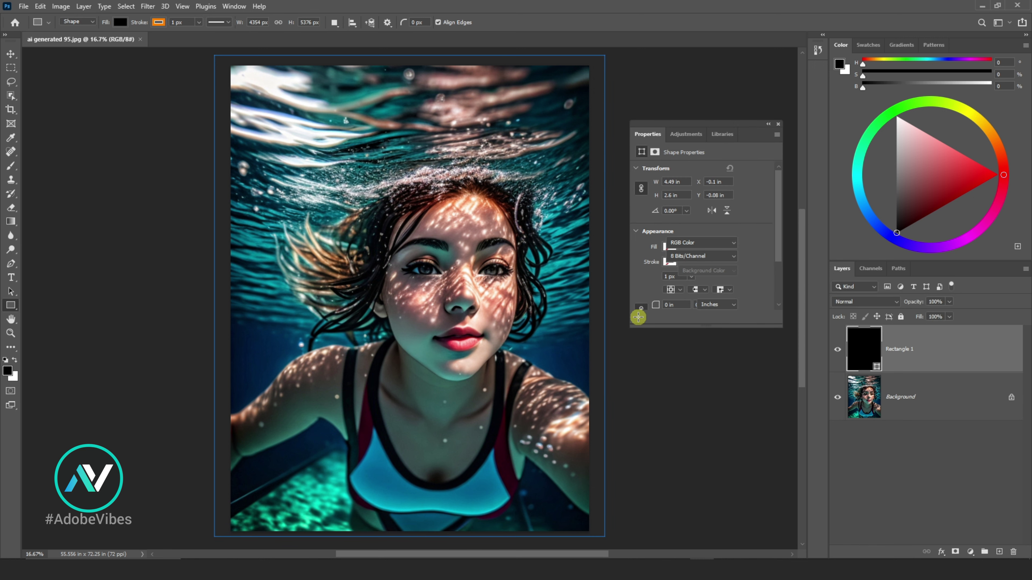
click(670, 262)
click(647, 282)
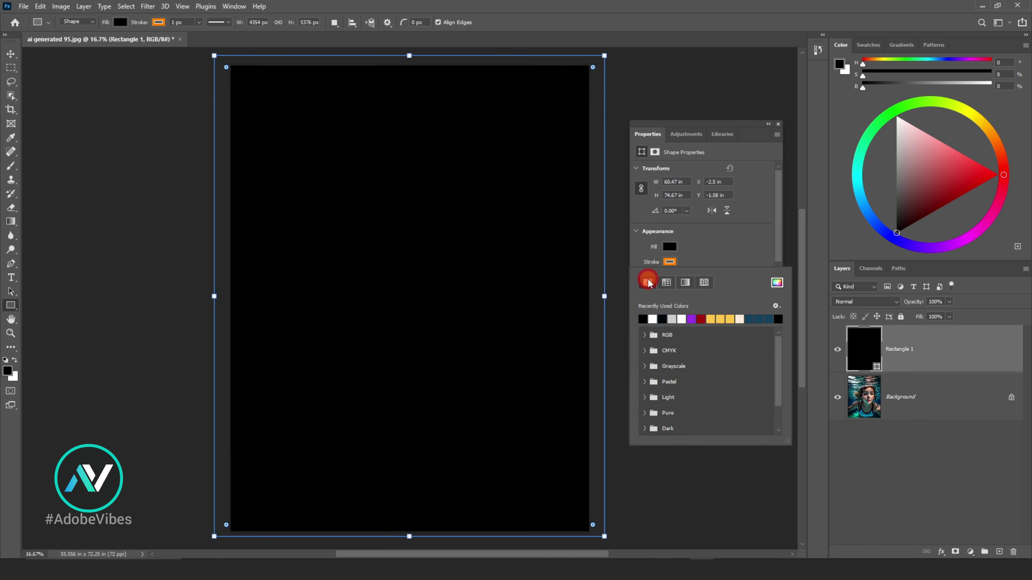
click(777, 125)
Step: Duplicate the Background photo and move the copy above Rectangle 1
click(902, 410)
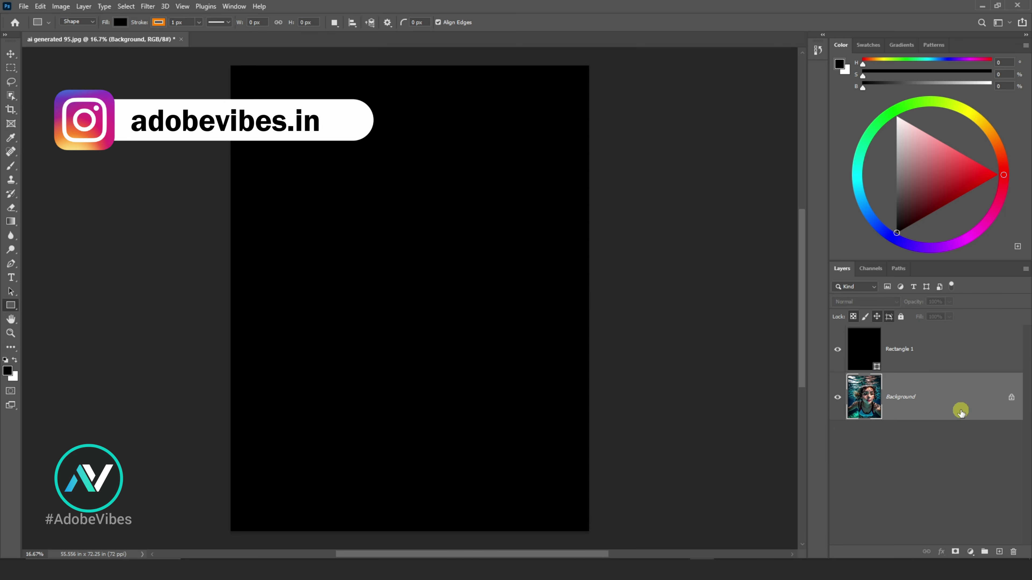
key(ctrl+j)
key(ctrl+bracketright)
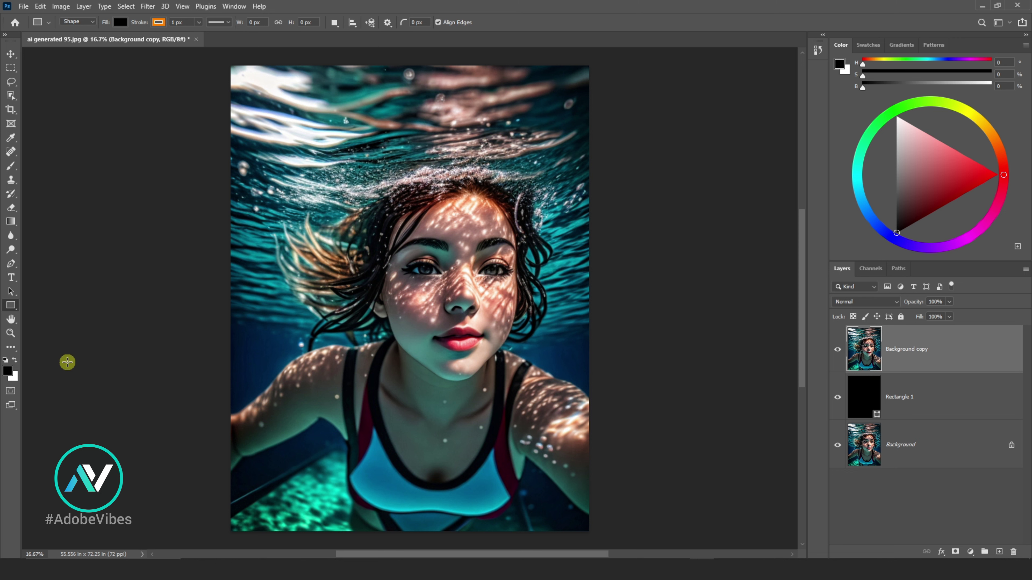
Step: Add OCEAN WATER text at 500 pt and centre it over the face
drag(13, 277, 66, 278)
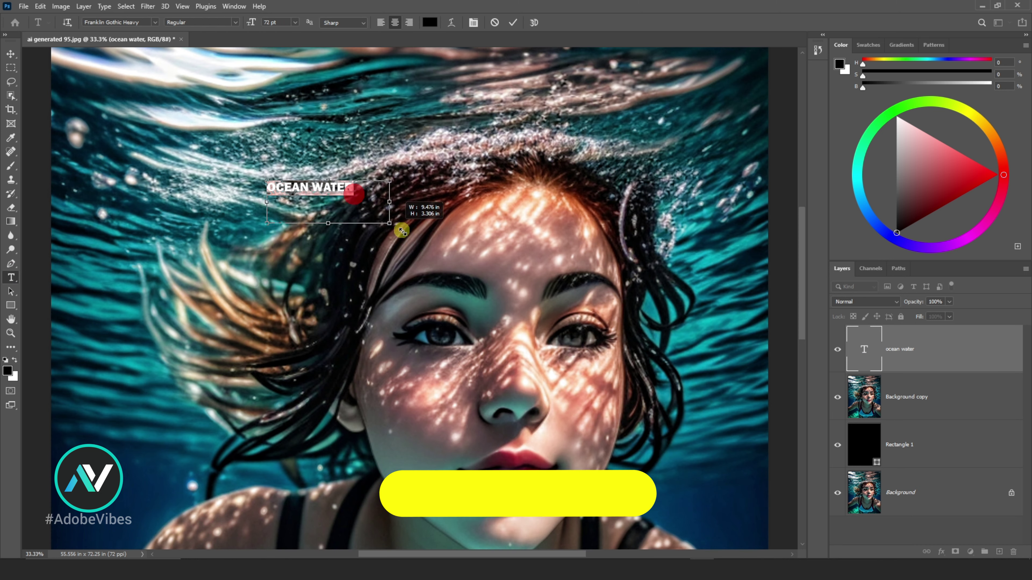
click(353, 198)
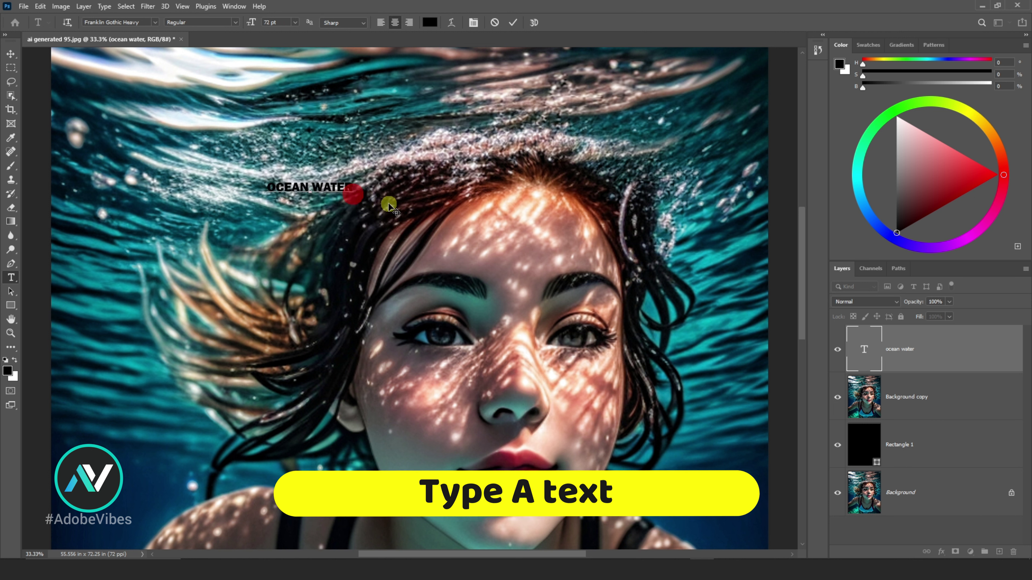
click(474, 22)
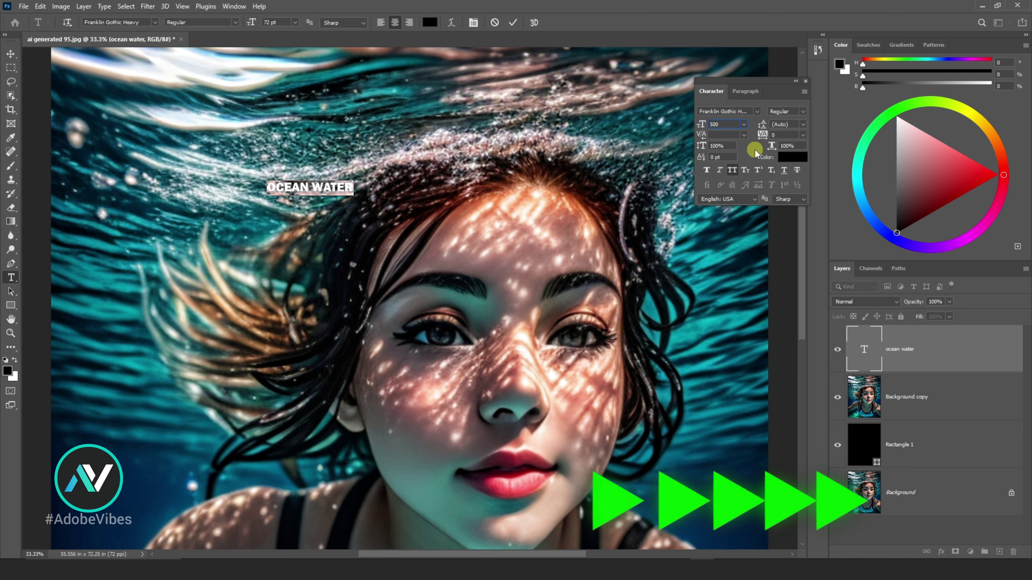
text(500)
key(Return)
click(10, 57)
drag(260, 150, 354, 250)
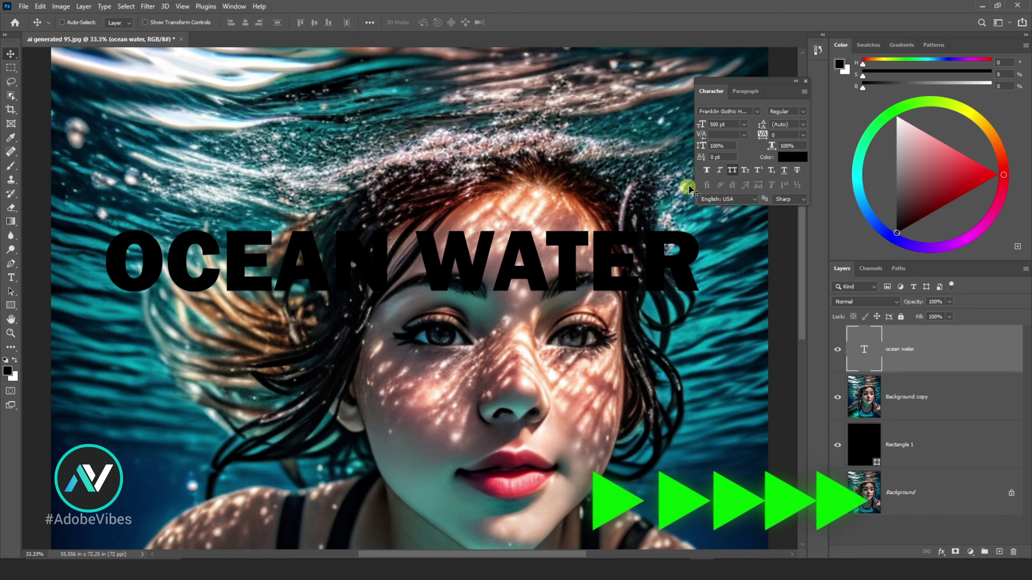
Step: Break the text into OCEAN and WATER on two lines and select all of it
click(860, 349)
double_click(860, 349)
click(416, 262)
key(Return)
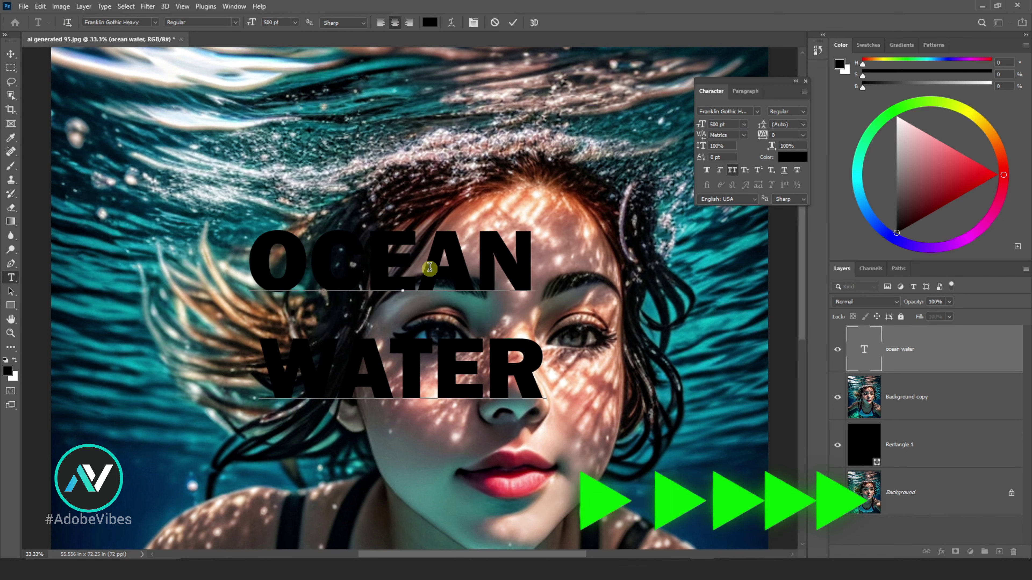
key(ctrl+a)
click(731, 110)
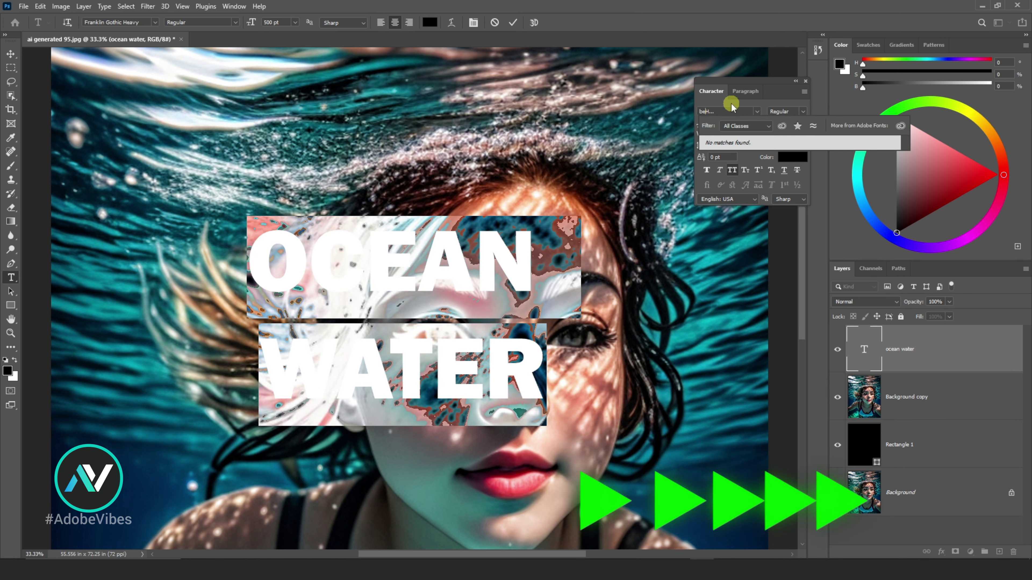
Step: Apply Bebas Neue Bold to the text, keeping vertical scale at 100%
text(Bebas Neue)
click(766, 186)
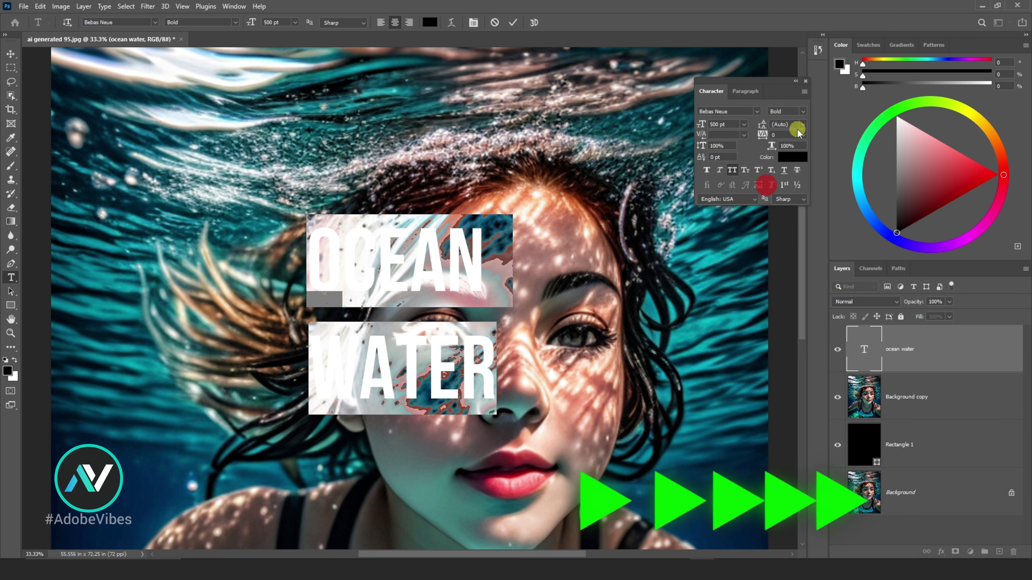
drag(498, 372, 307, 260)
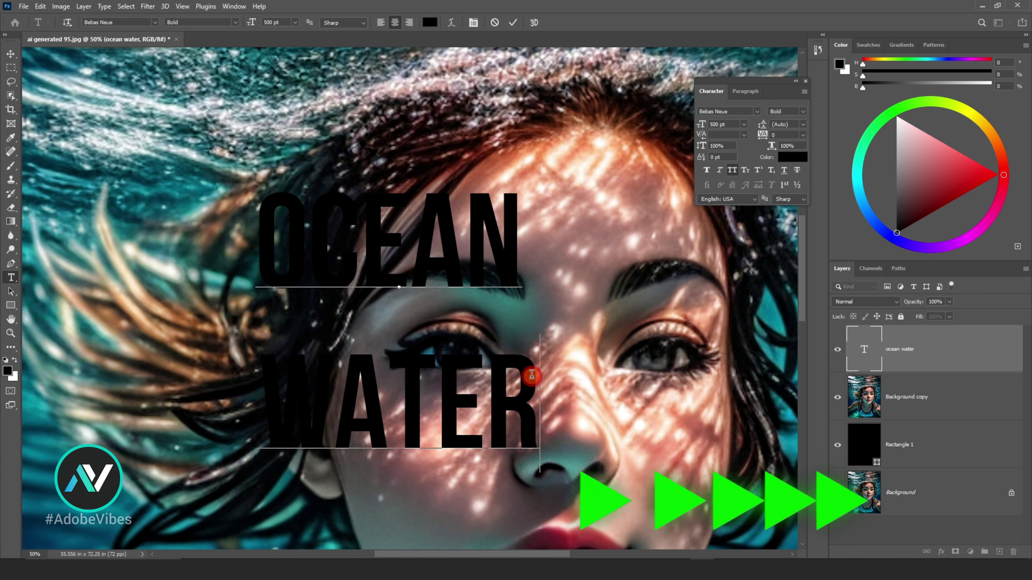
mouse_move(537, 375)
mouse_down()
mouse_move(391, 277)
mouse_move(255, 260)
mouse_up()
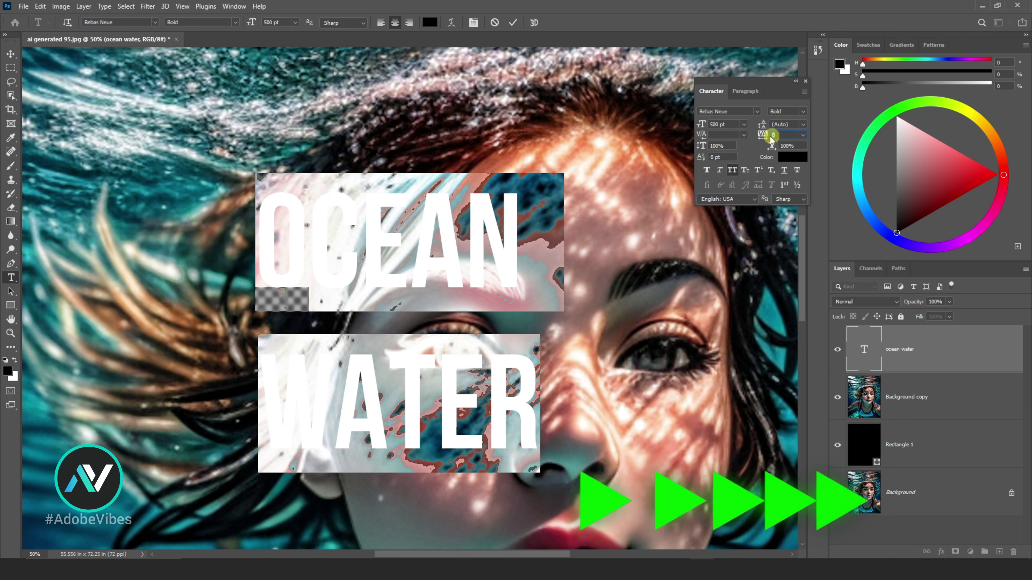
drag(548, 394, 260, 393)
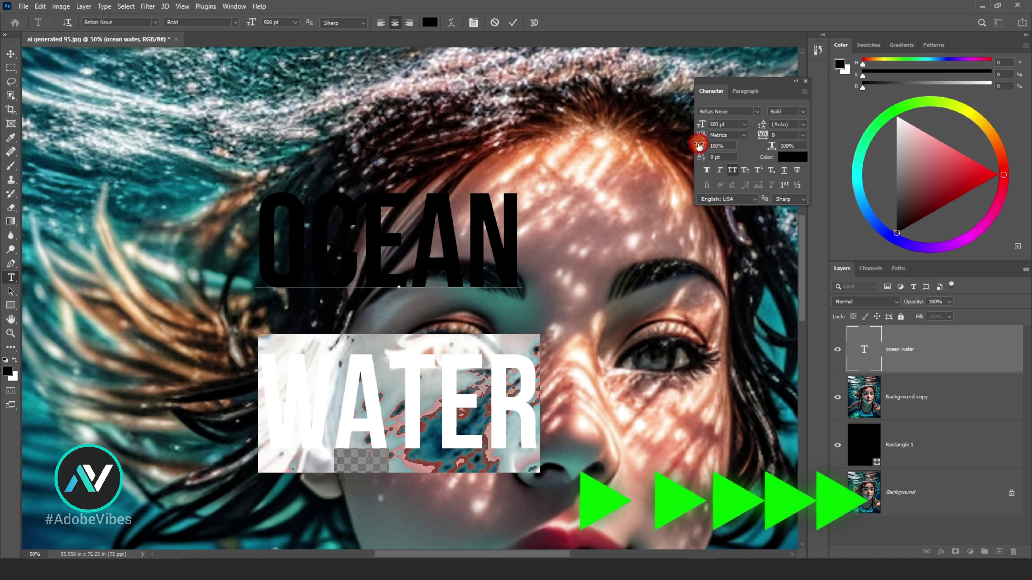
drag(699, 146, 707, 145)
key(ctrl+a)
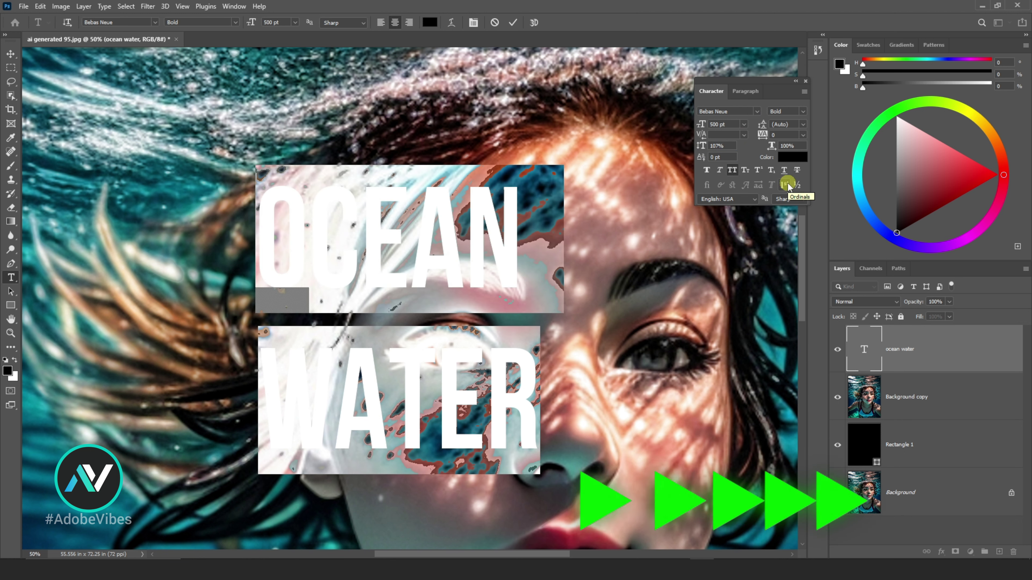
click(722, 145)
text(100)
key(Return)
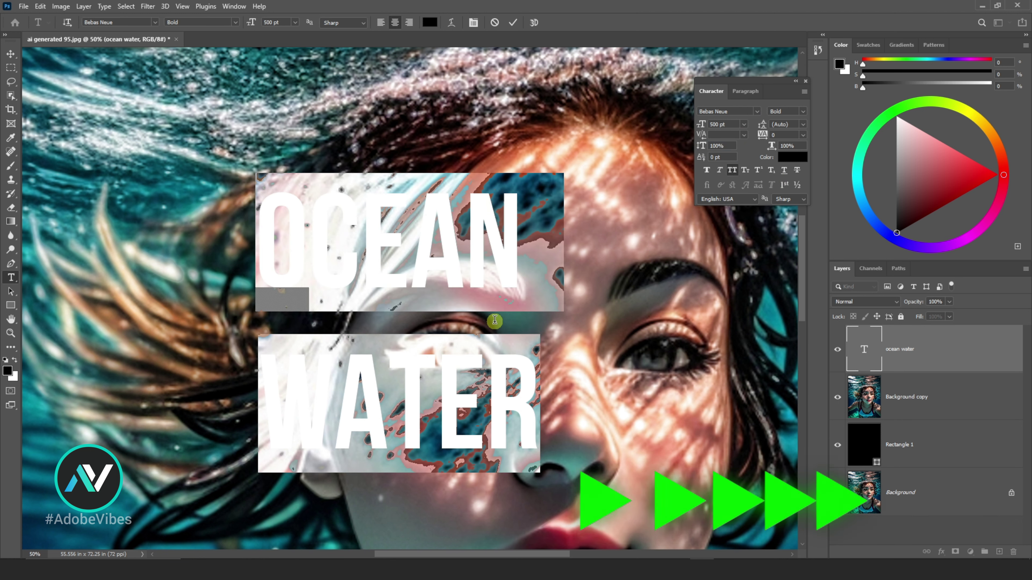
Step: Set the leading to 364 pt so WATER sits under OCEAN, commit, and fit the view
click(495, 321)
double_click(533, 374)
click(797, 170)
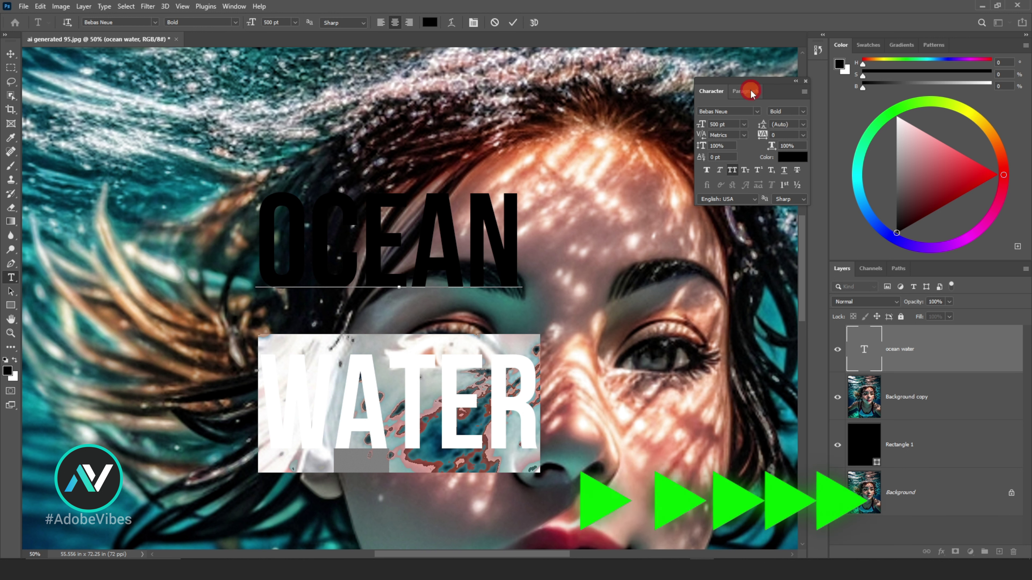
click(751, 92)
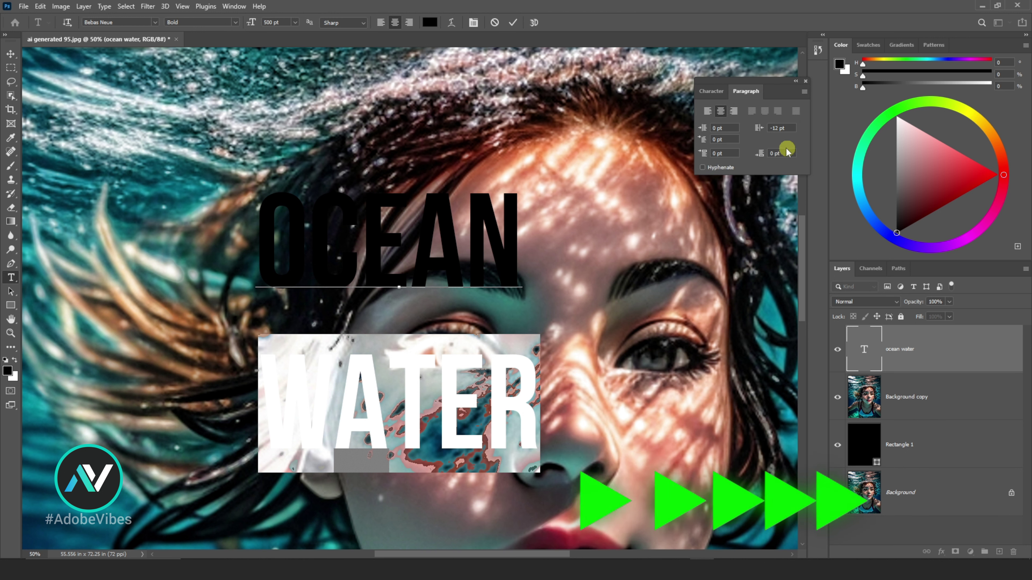
click(711, 91)
drag(762, 124, 739, 125)
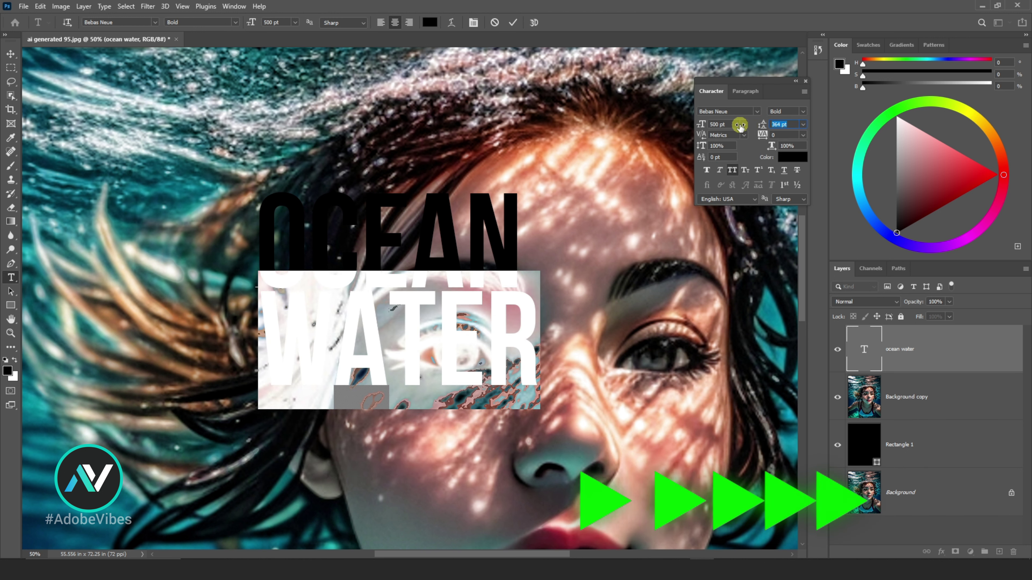
click(805, 81)
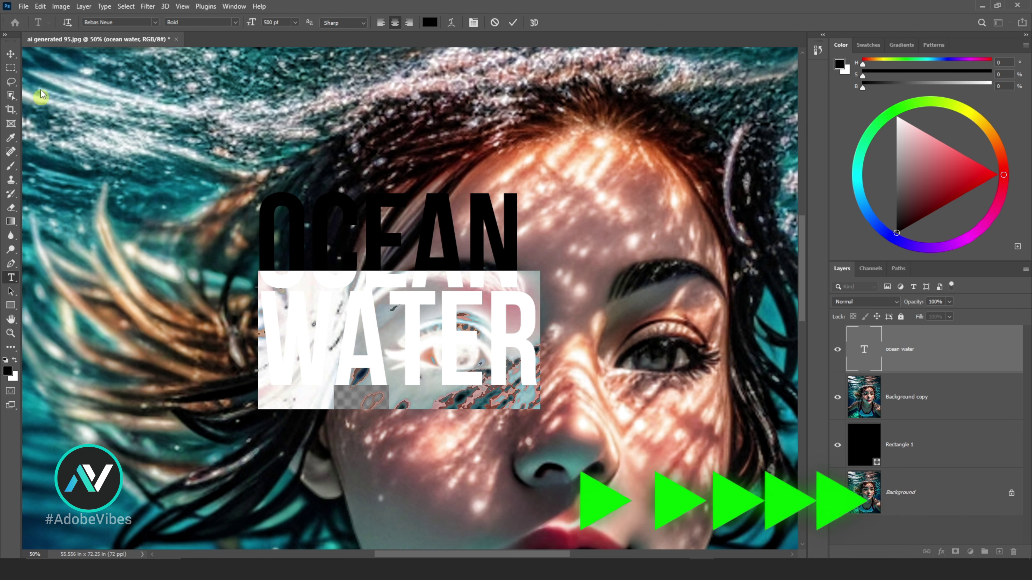
click(10, 53)
key(ctrl+0)
key(ctrl+minus)
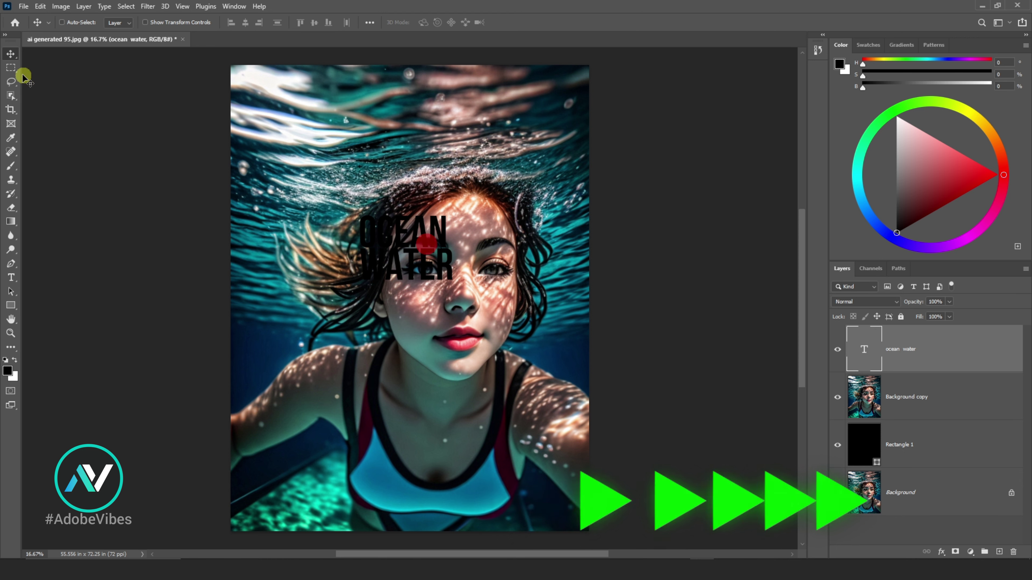
Step: Enlarge the OCEAN WATER text and shift it slightly down
click(11, 278)
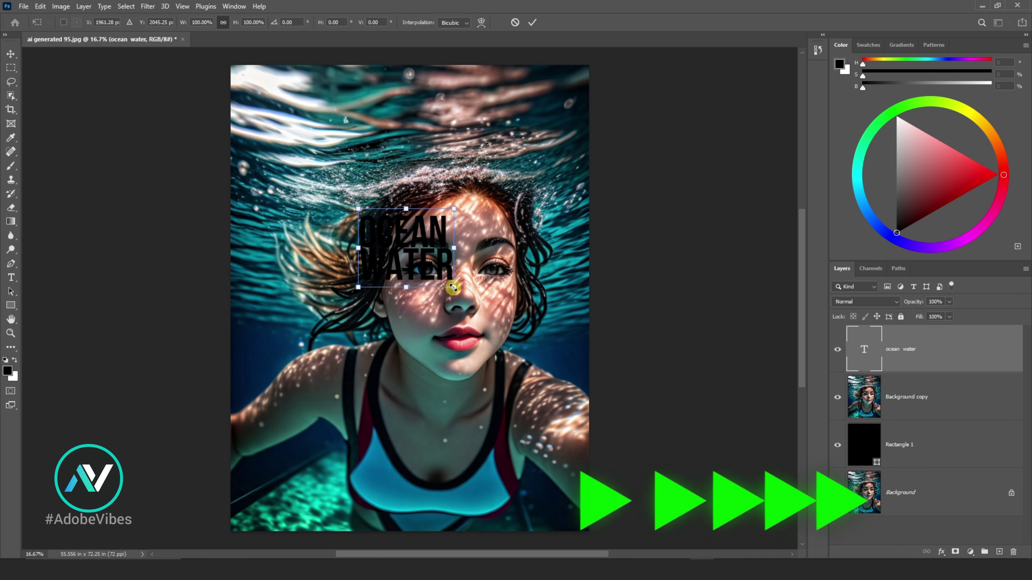
key(ctrl+t)
drag(360, 209, 295, 171)
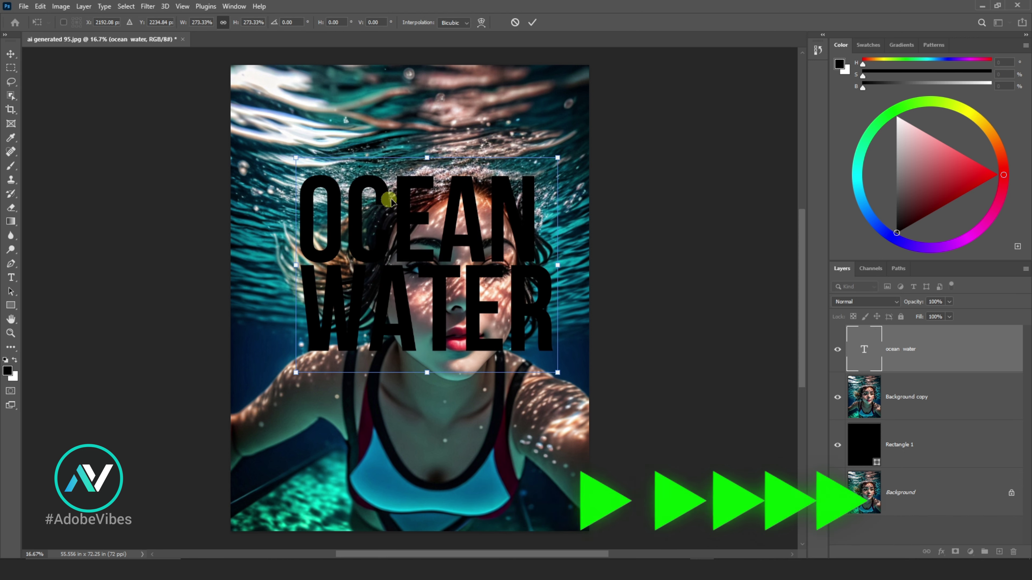
drag(403, 205, 409, 221)
click(533, 23)
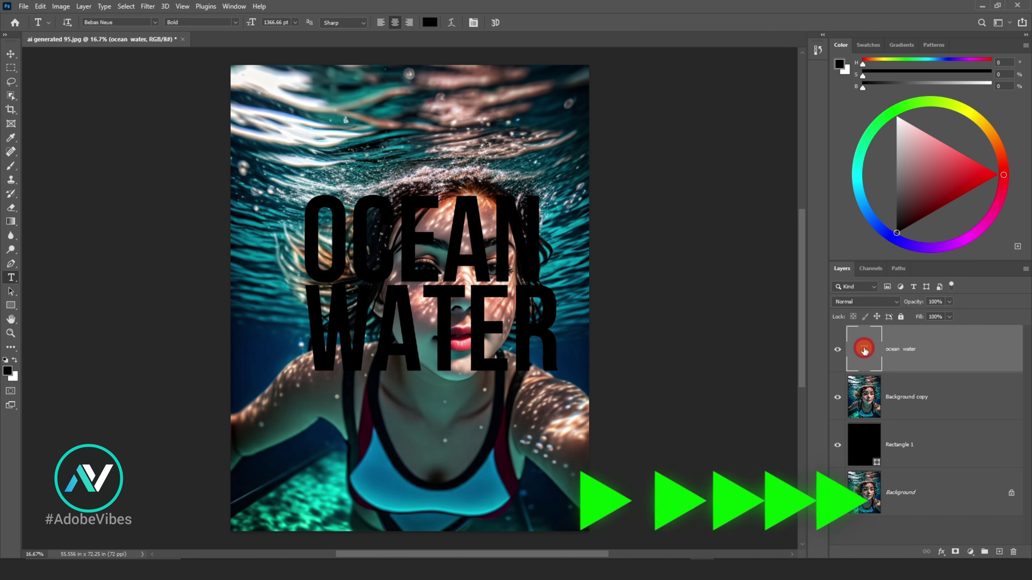
Step: Move the Background copy above the text and make it a clipping mask on it
drag(872, 395, 872, 342)
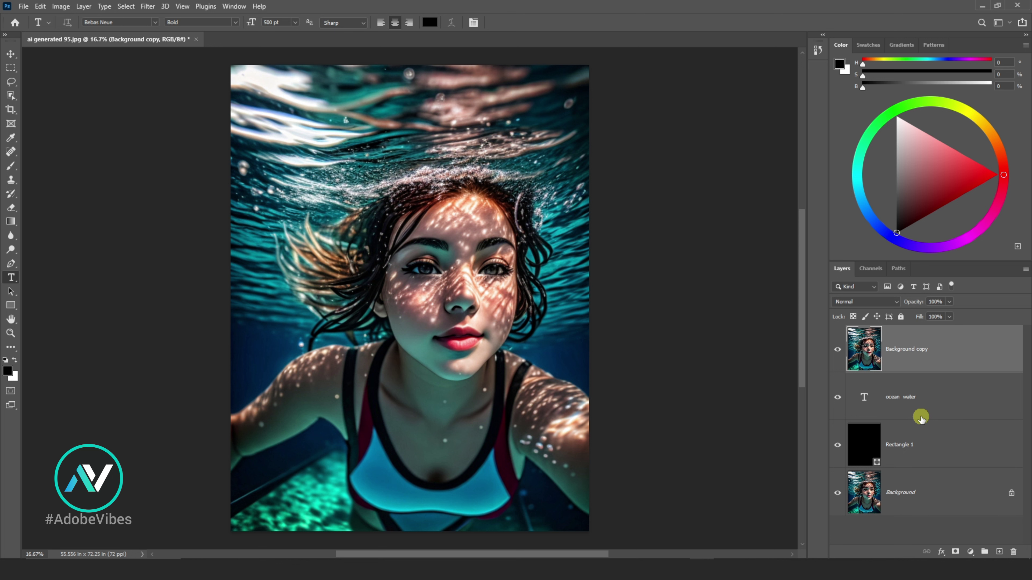
right_click(1007, 345)
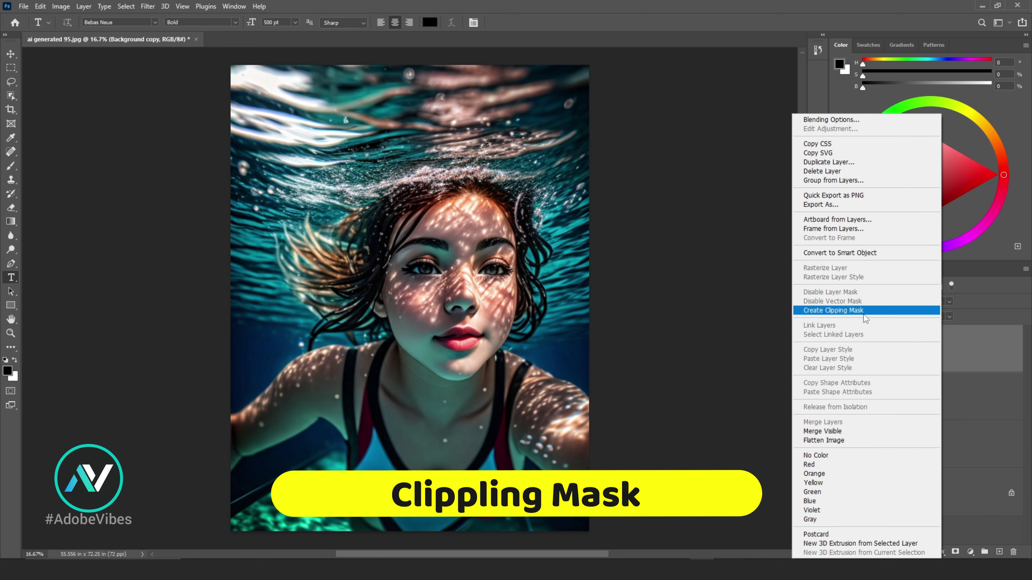
click(861, 311)
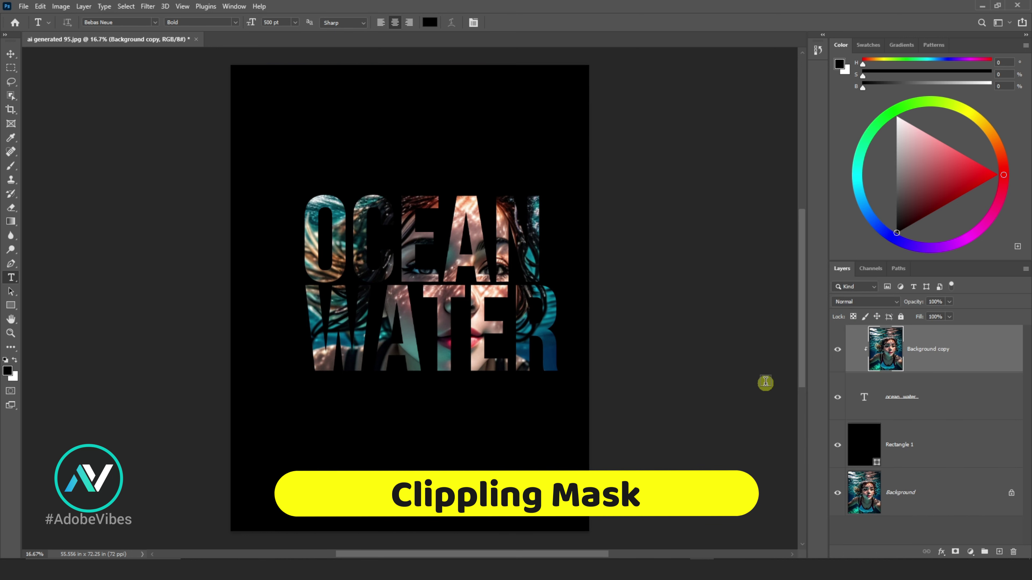
key(ctrl+plus)
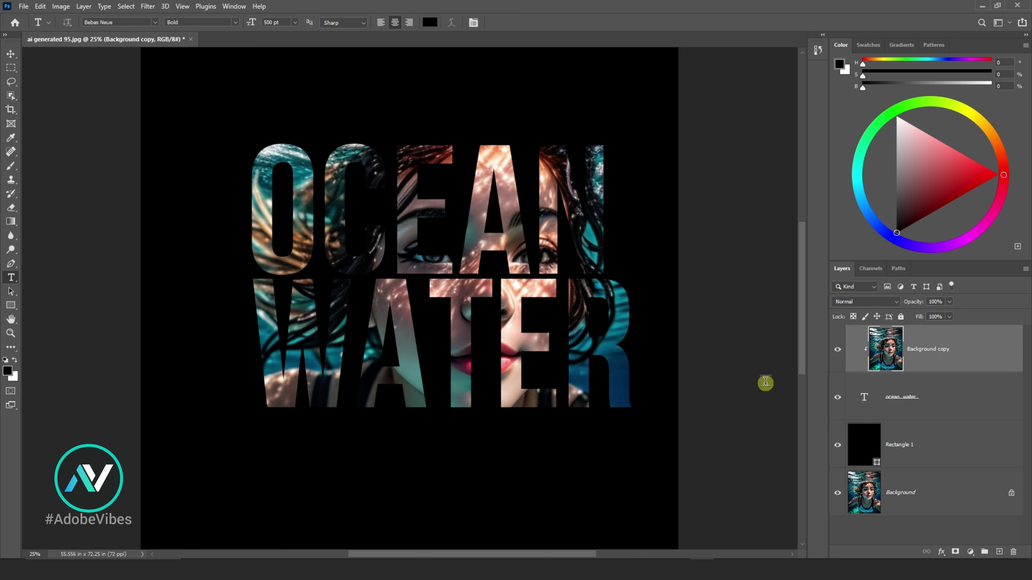
key(ctrl+minus)
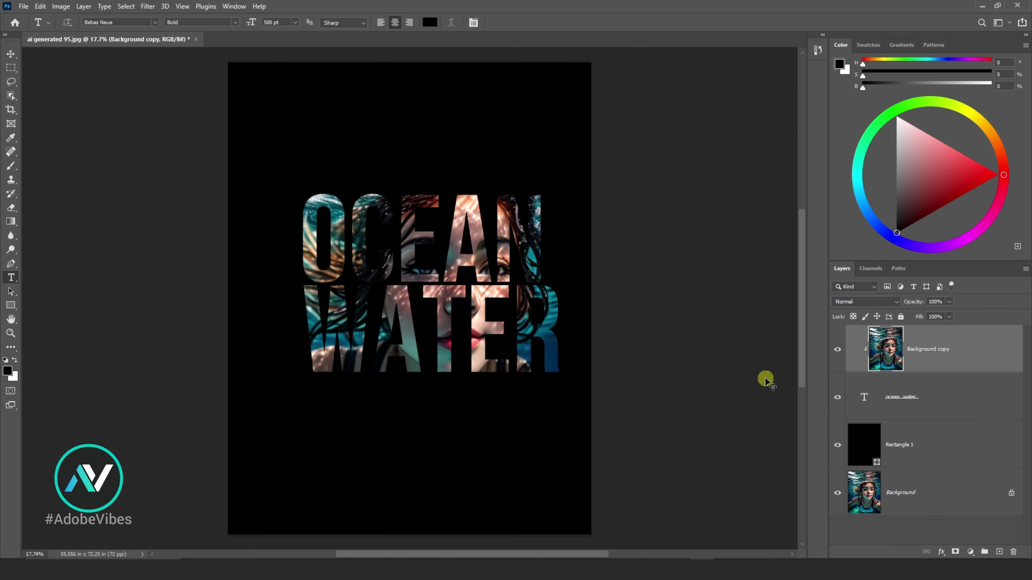
click(9, 48)
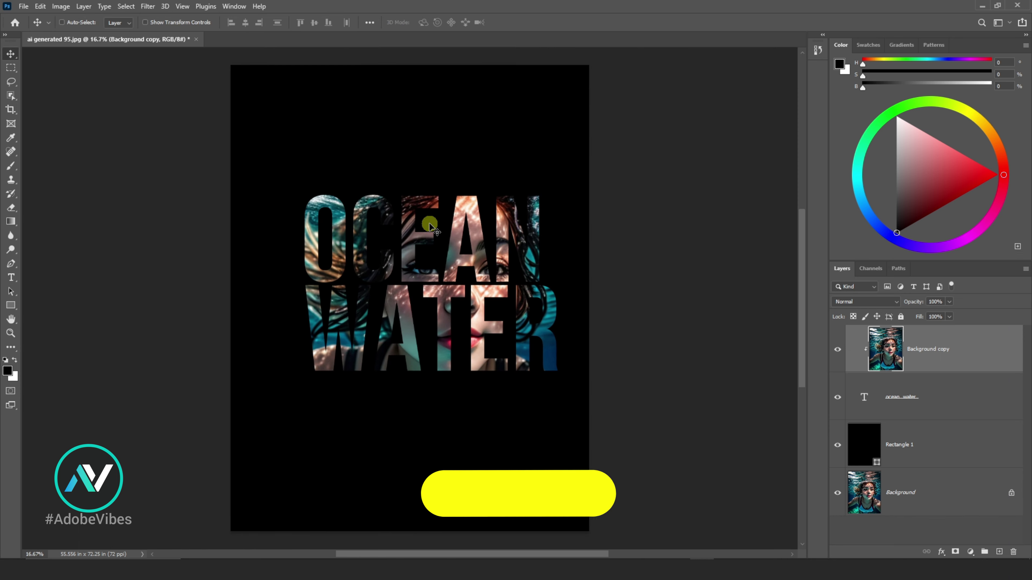
key(ctrl+t)
Step: Shrink the clipped portrait to about 88% inside the letters
drag(231, 65, 234, 126)
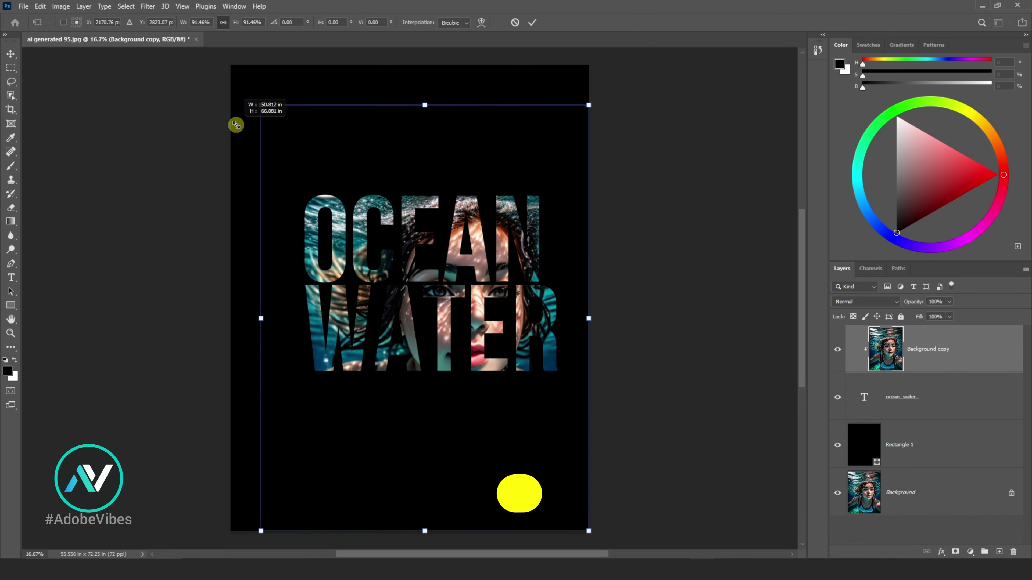
drag(588, 530, 578, 517)
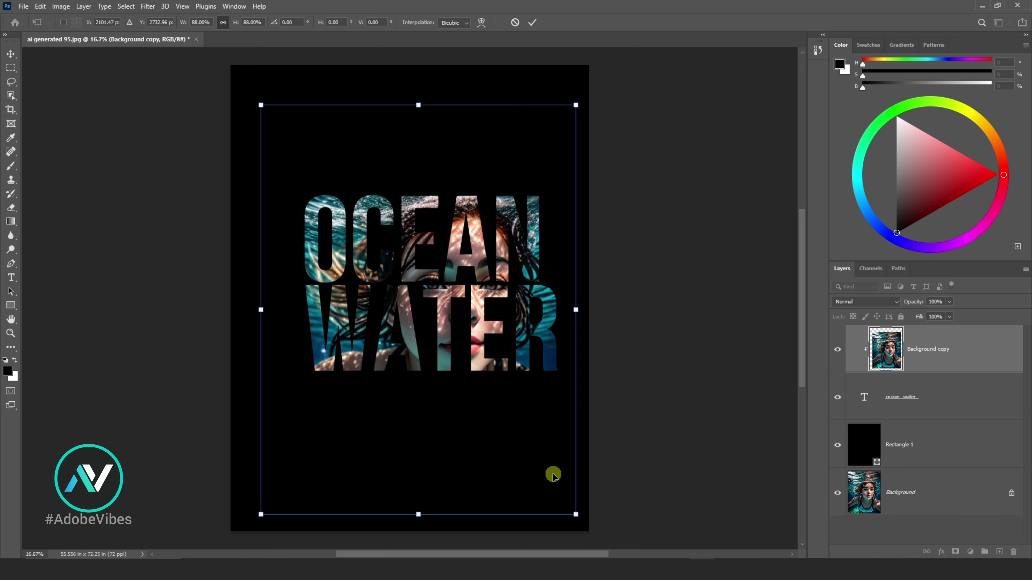
drag(541, 471, 549, 475)
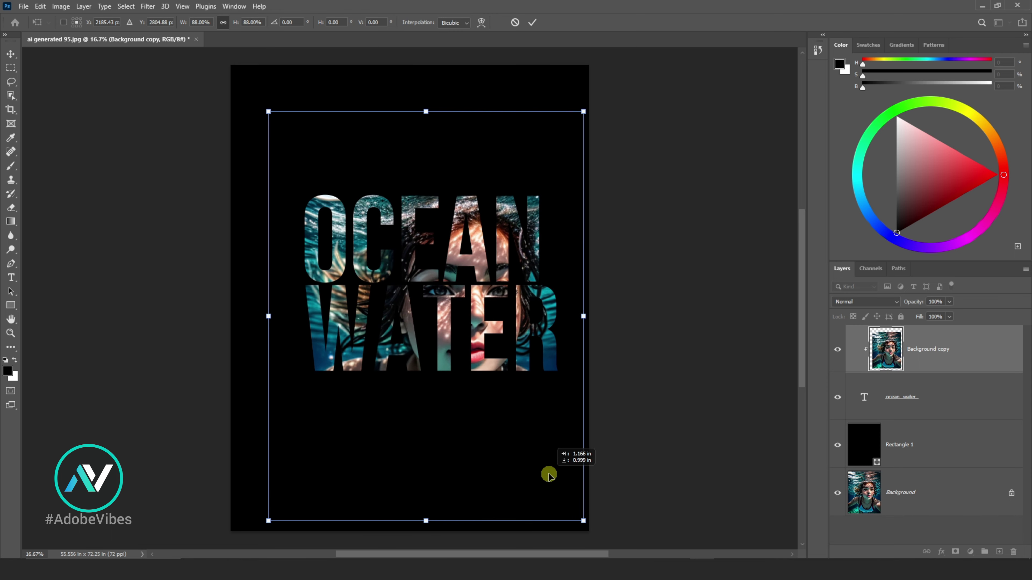
click(532, 22)
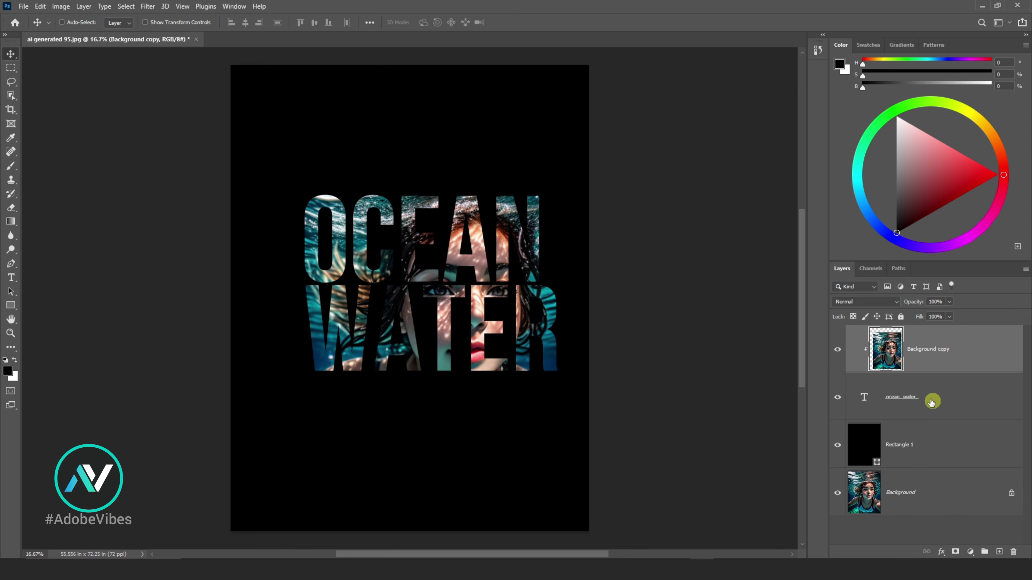
Step: Group the photo and text as Group 1 and enlarge the group to about 123%
shift+click(894, 401)
key(ctrl+g)
drag(490, 243, 469, 238)
key(ctrl+t)
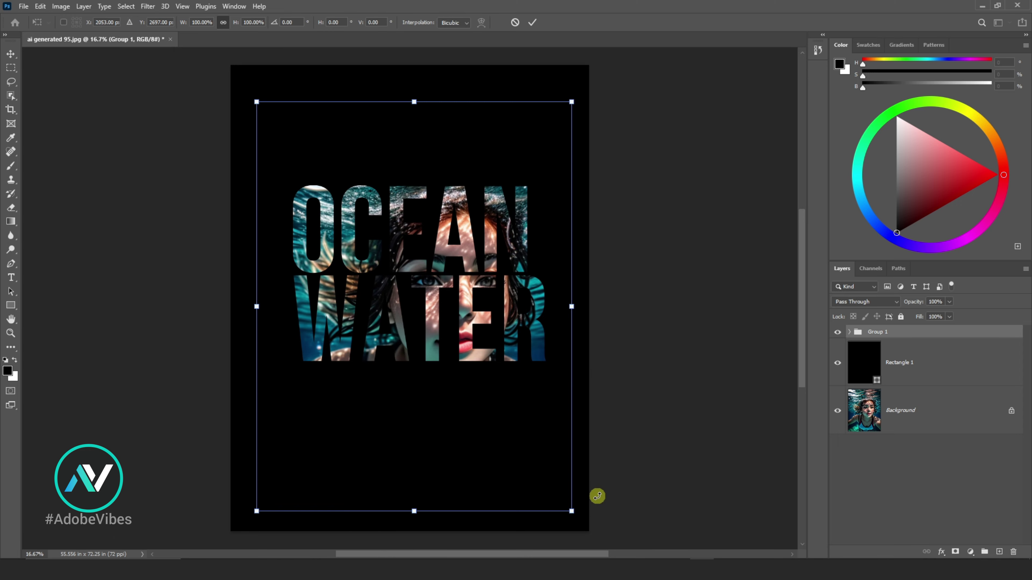
key(ctrl+minus)
drag(530, 458, 565, 492)
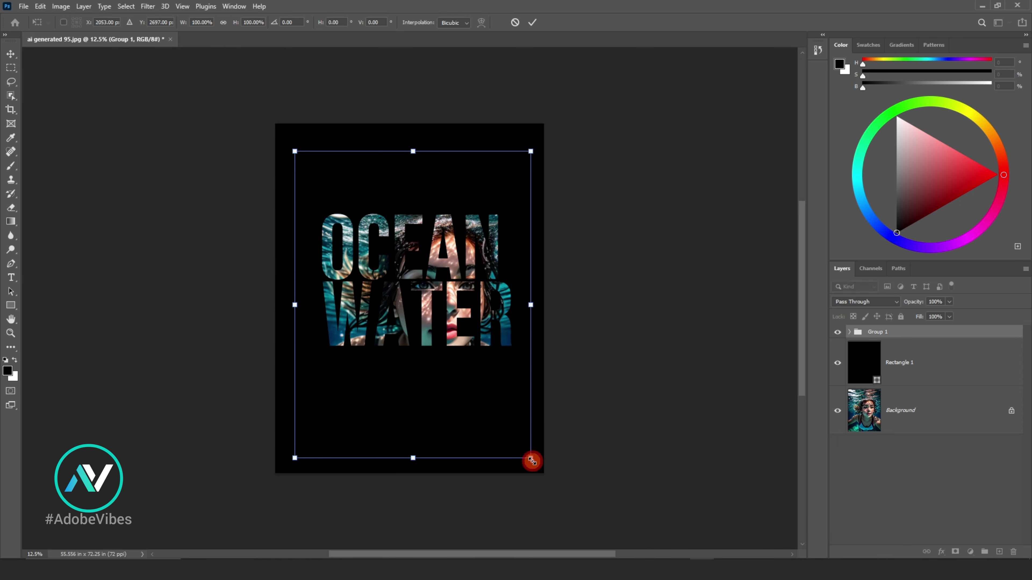
drag(507, 399, 501, 407)
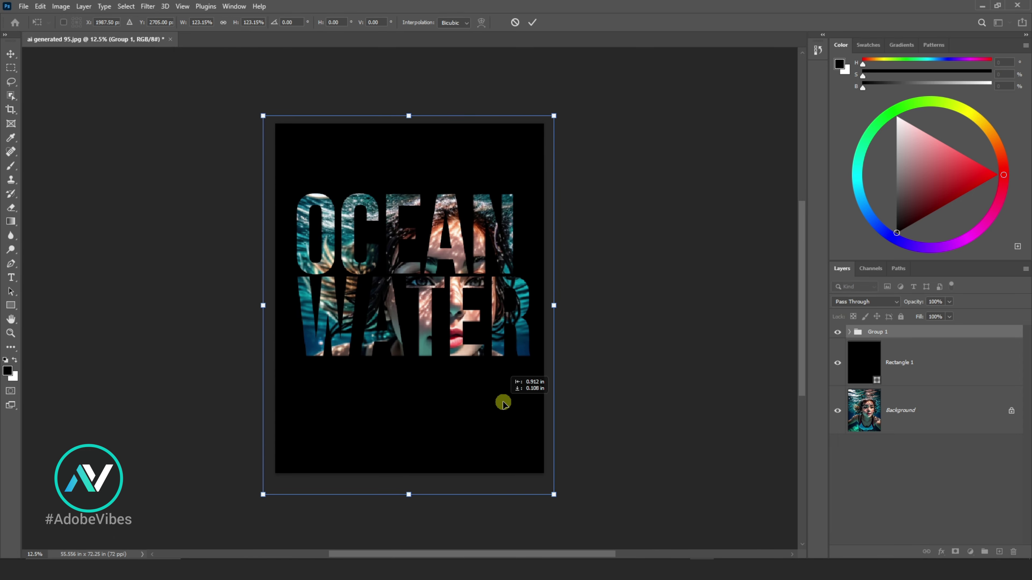
click(533, 22)
key(ctrl+plus)
key(ctrl+plus)
click(849, 332)
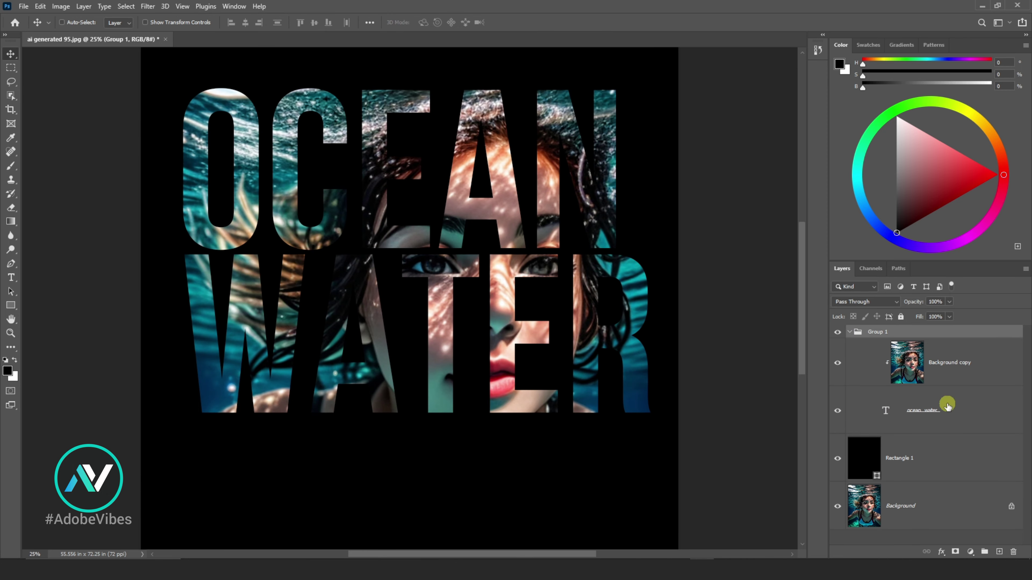
click(943, 406)
Step: Enable Bevel & Emboss and an Inner Shadow with distance 16 on the text
right_click(945, 404)
click(825, 86)
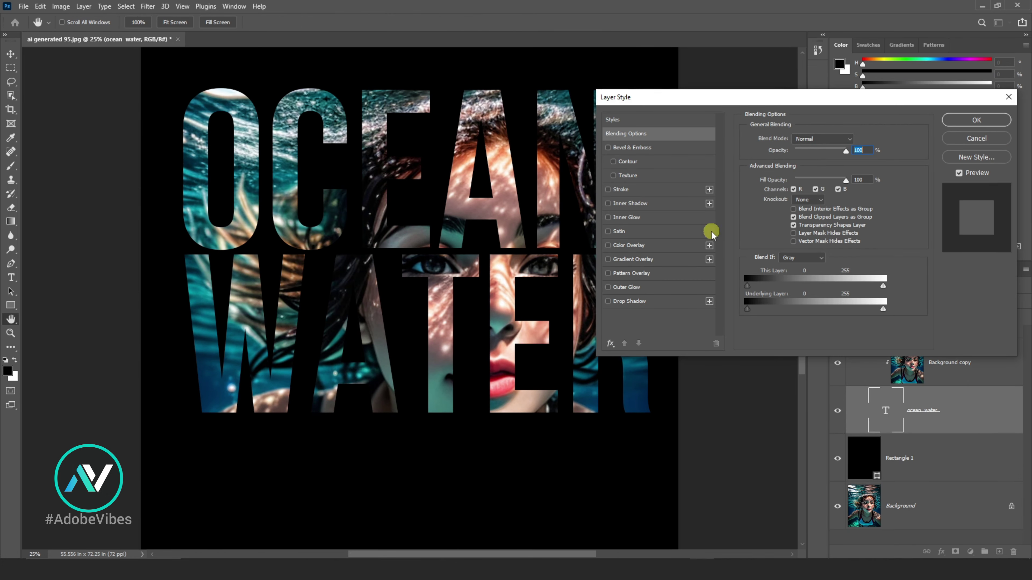
drag(666, 97, 731, 100)
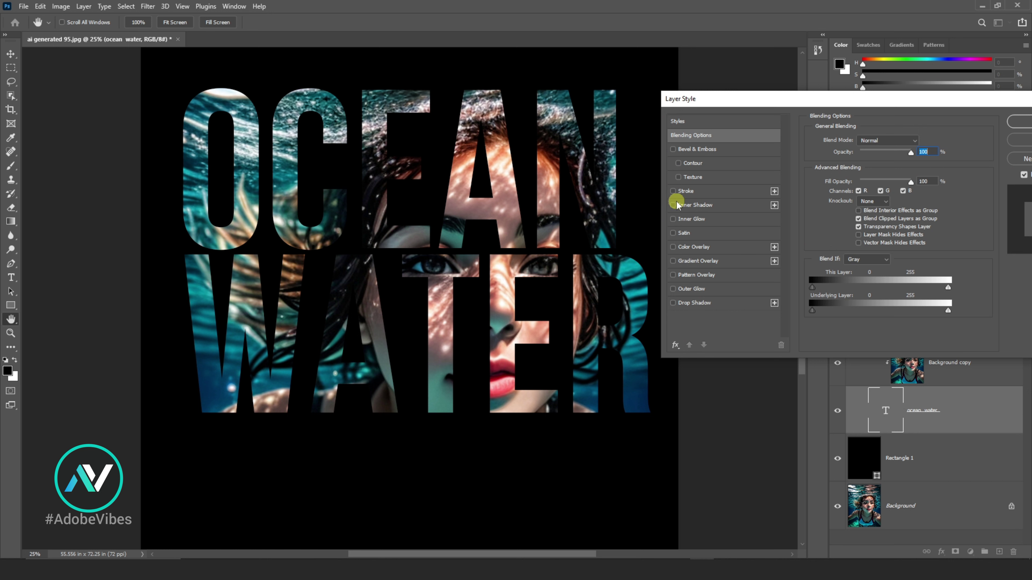
click(674, 150)
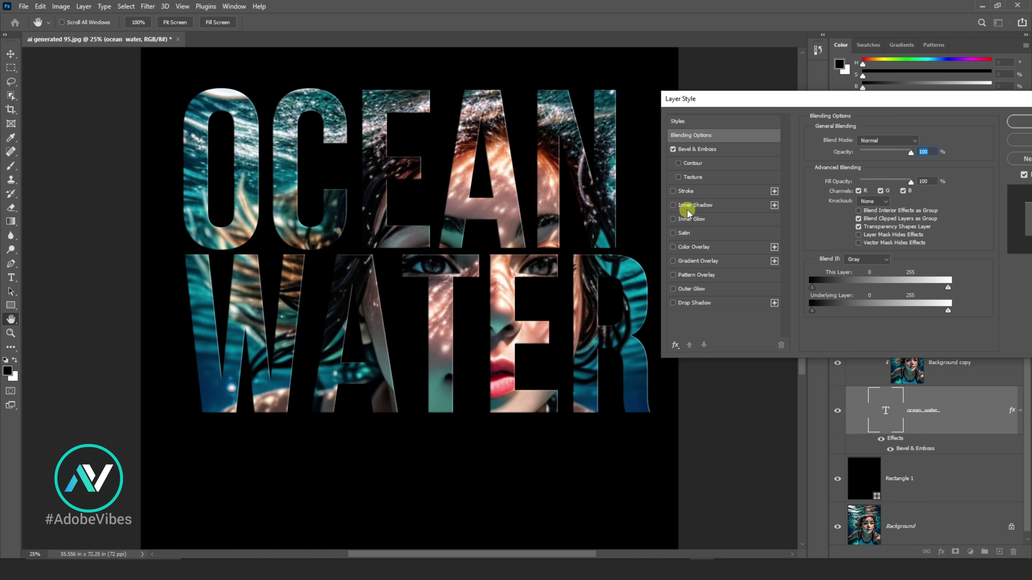
click(674, 205)
drag(853, 191, 863, 216)
Step: Set the bevel highlight colour to white and apply the layer styles
click(705, 149)
click(925, 282)
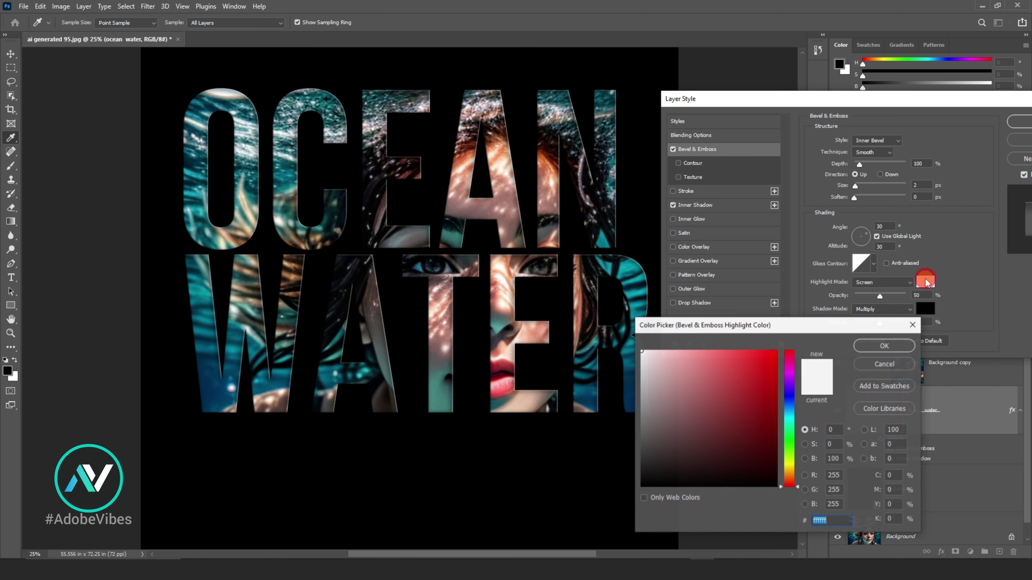
click(576, 526)
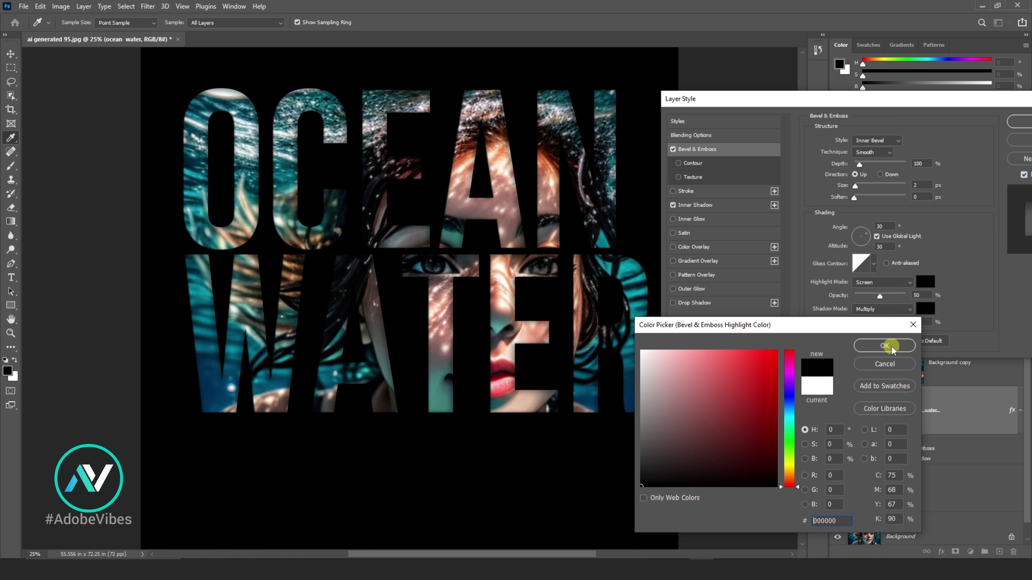
click(644, 409)
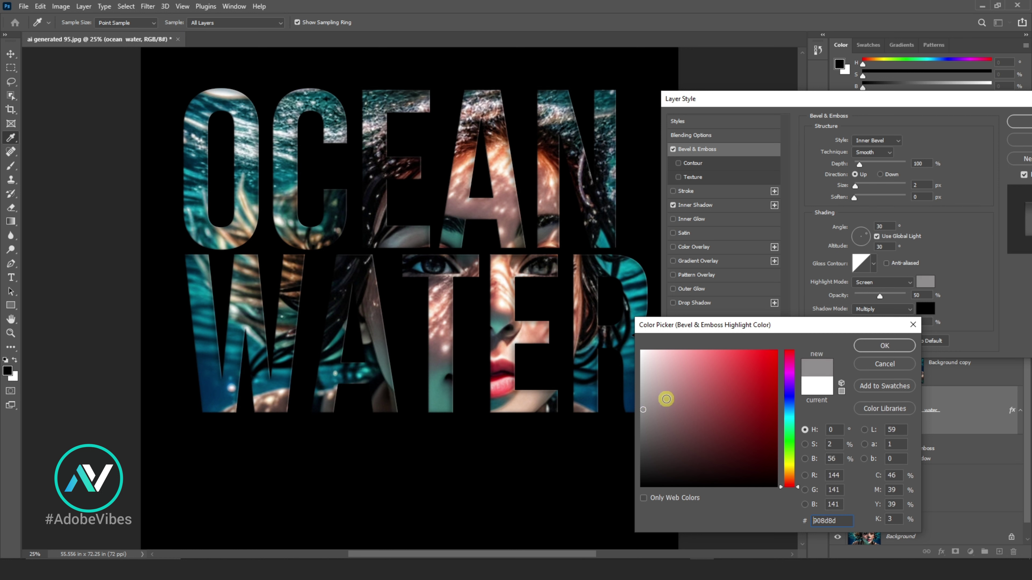
drag(655, 380, 642, 350)
click(871, 346)
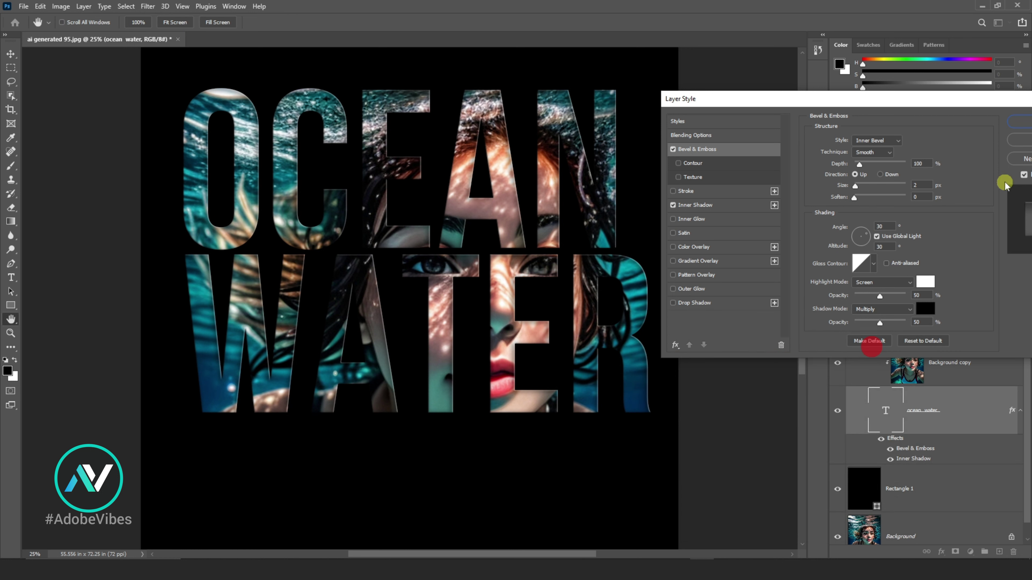
click(1020, 122)
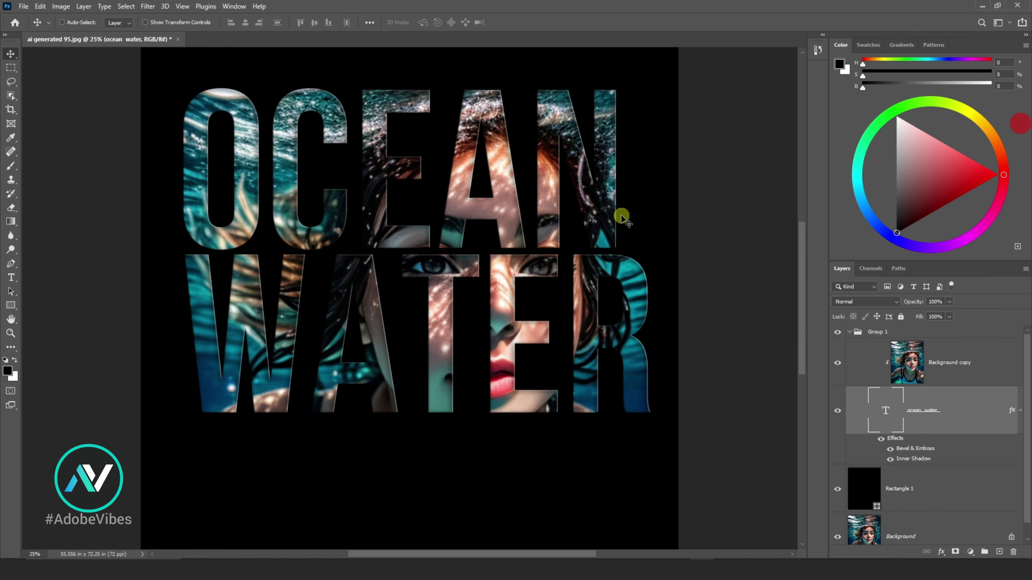
Step: Try duplicating the Background photo above the rectangle, then undo it
click(851, 334)
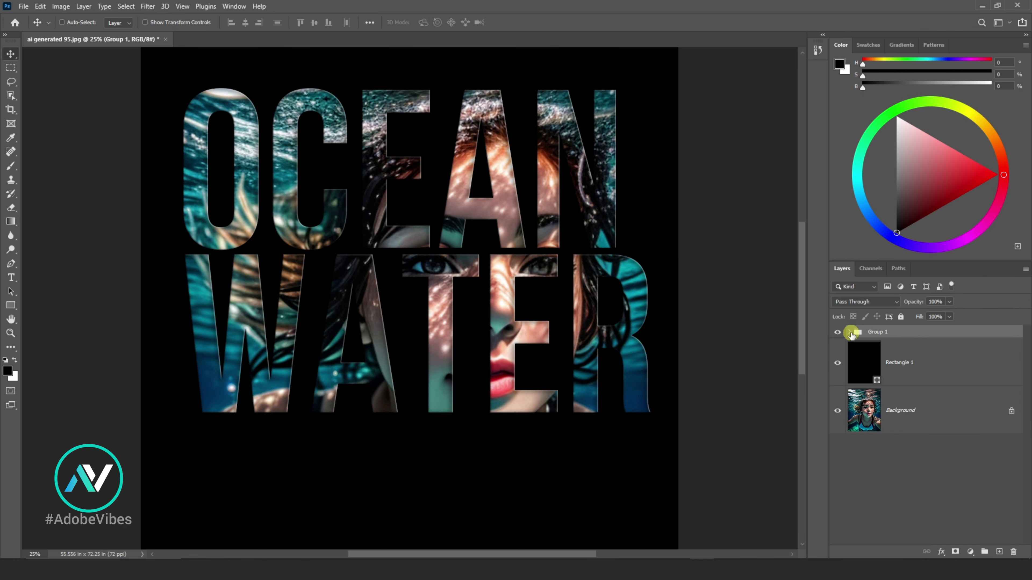
key(ctrl+minus)
key(ctrl+plus)
click(896, 416)
click(1011, 411)
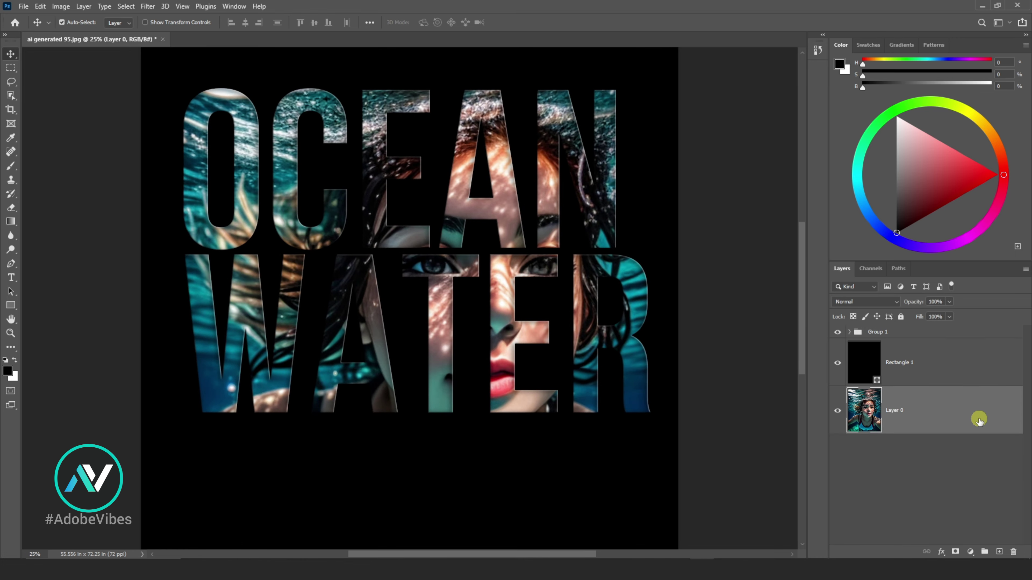
key(ctrl+j)
key(ctrl+bracketright)
key(ctrl+minus)
key(ctrl+minus)
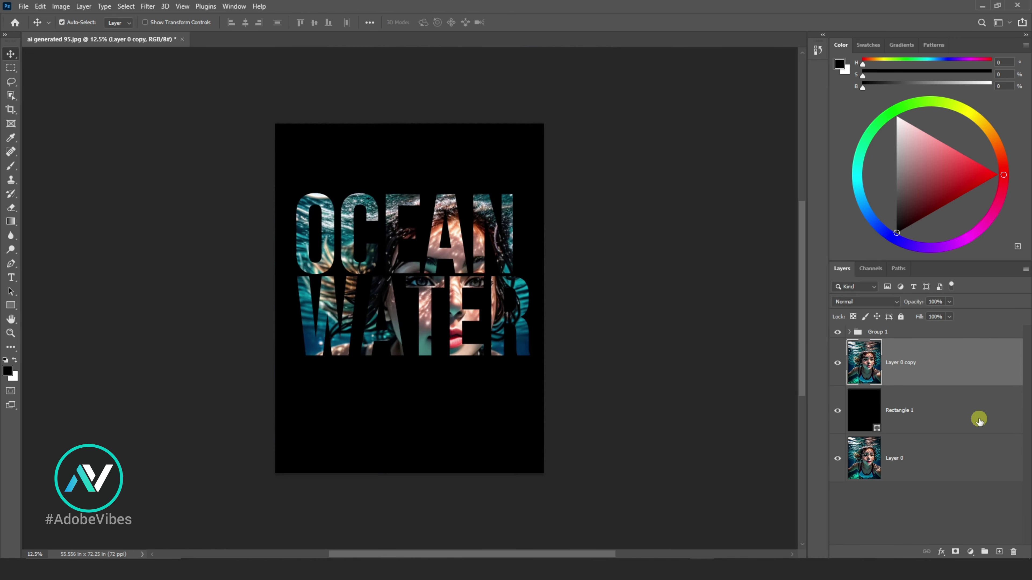
key(ctrl+z)
key(ctrl+z)
key(ctrl+z)
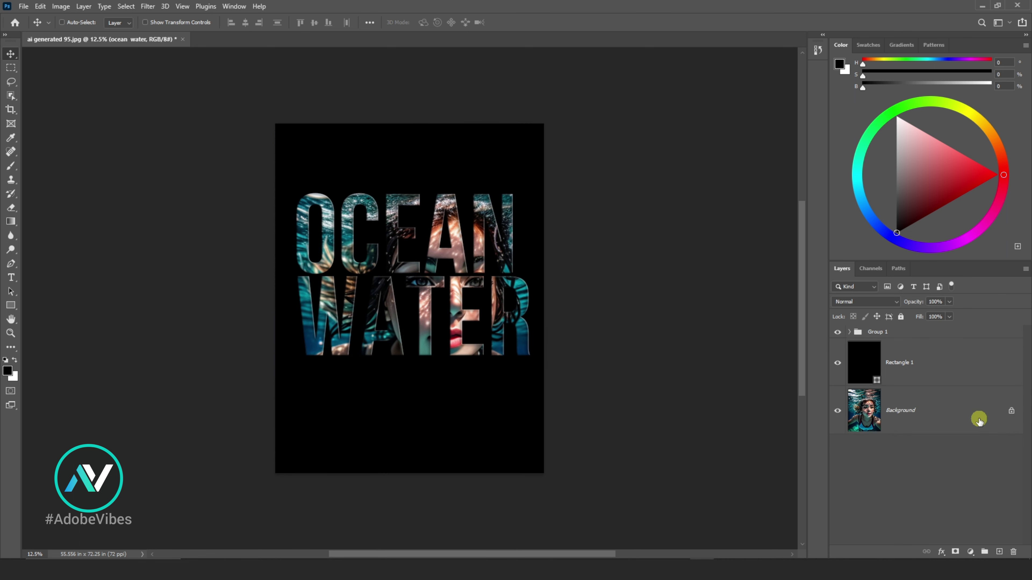
key(ctrl+plus)
key(ctrl+plus)
Step: Duplicate the clipped photo as an unclipped copy below the text, faded to about 18%
click(854, 336)
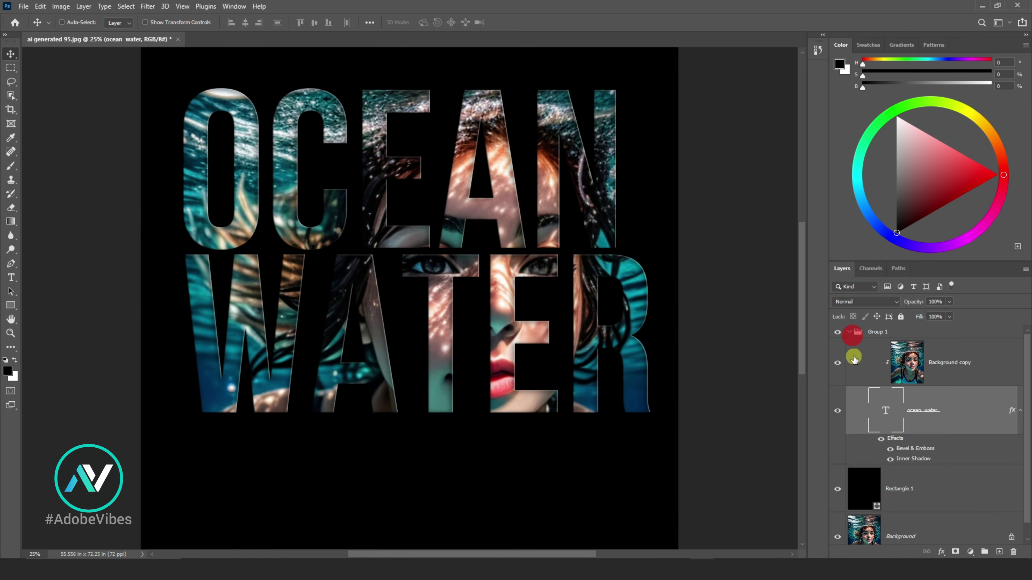
click(929, 358)
key(ctrl+j)
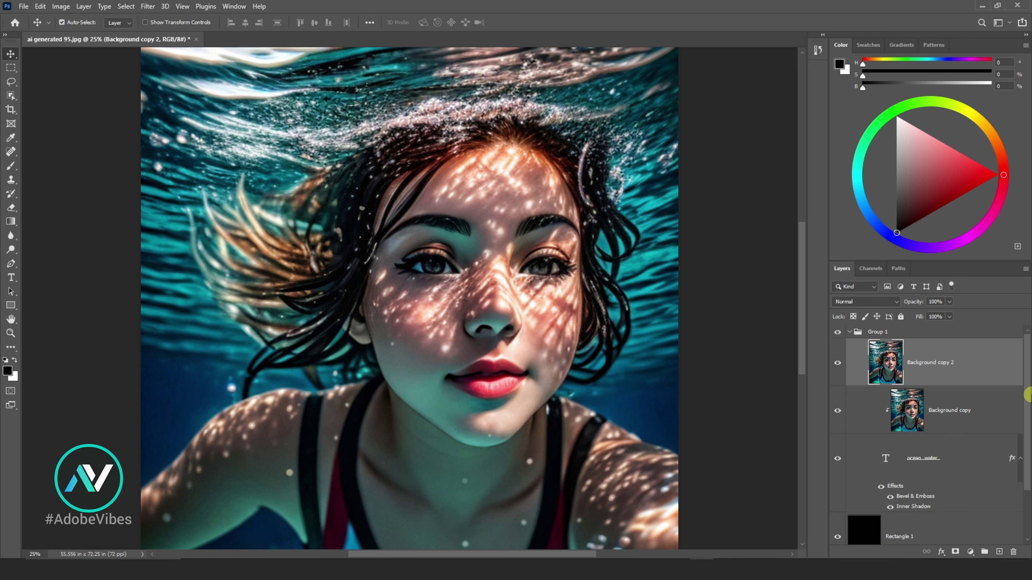
key(ctrl+bracketleft)
key(ctrl+bracketleft)
key(ctrl+minus)
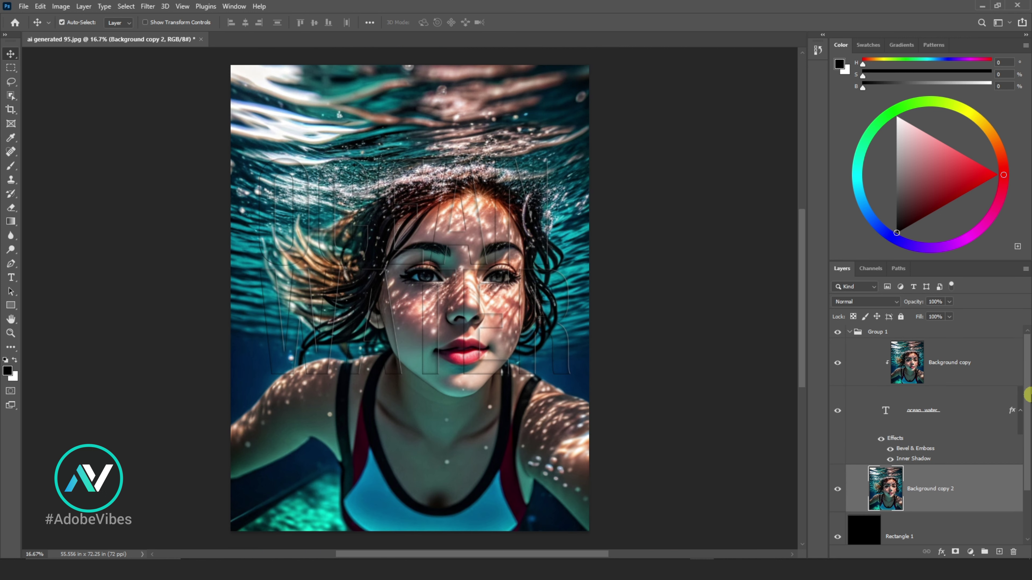
click(949, 302)
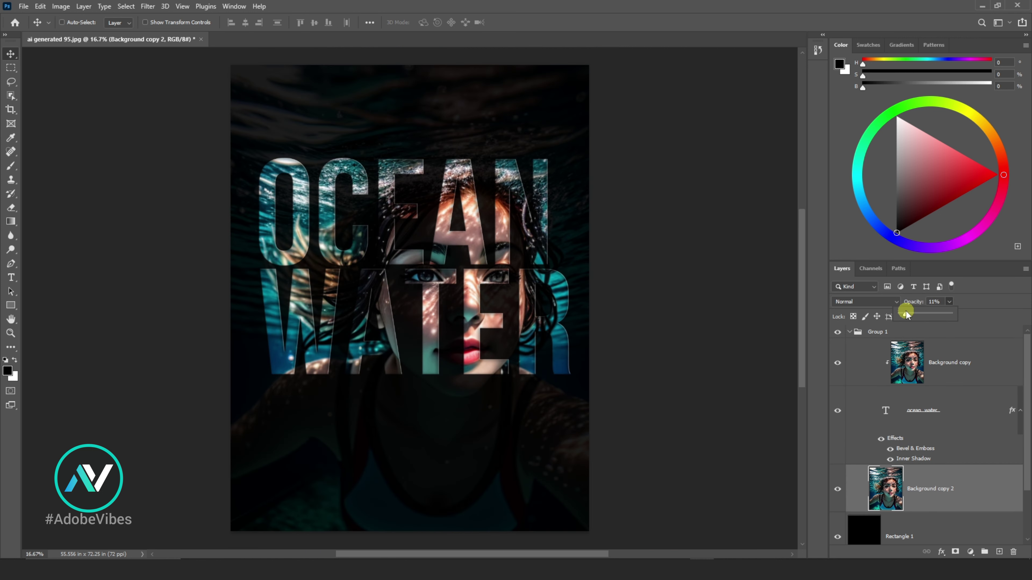
drag(906, 314, 910, 315)
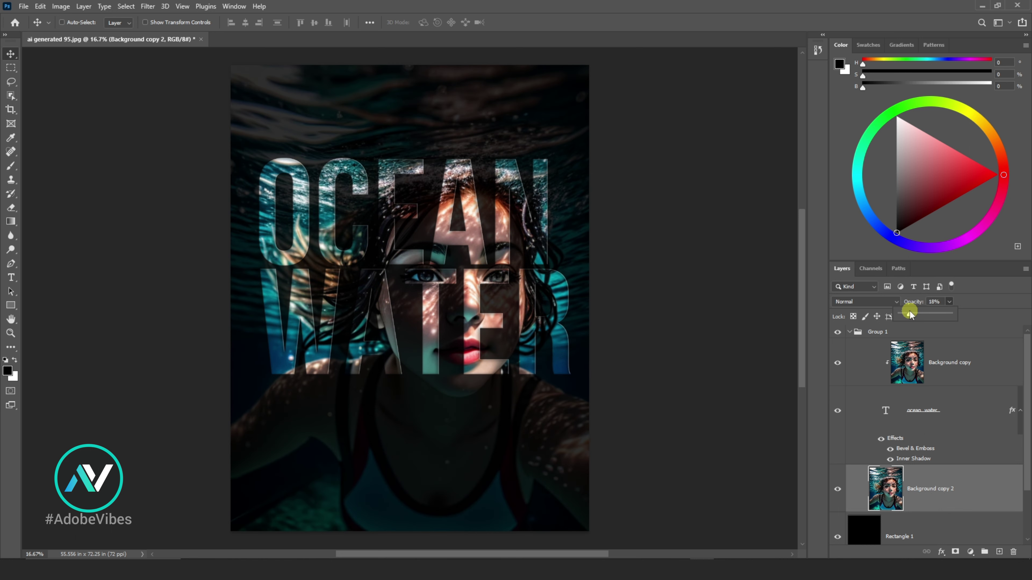
click(738, 249)
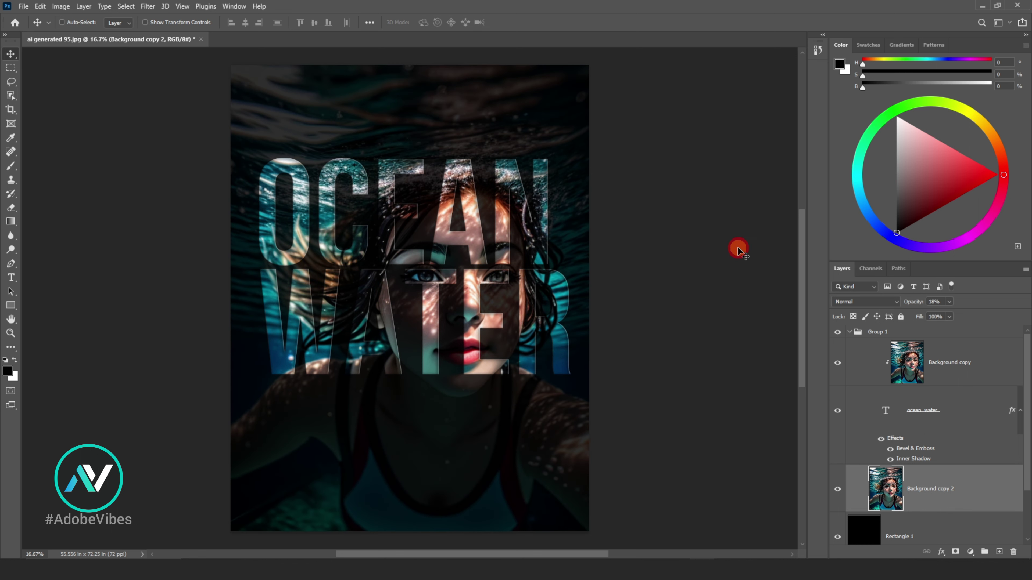
click(850, 333)
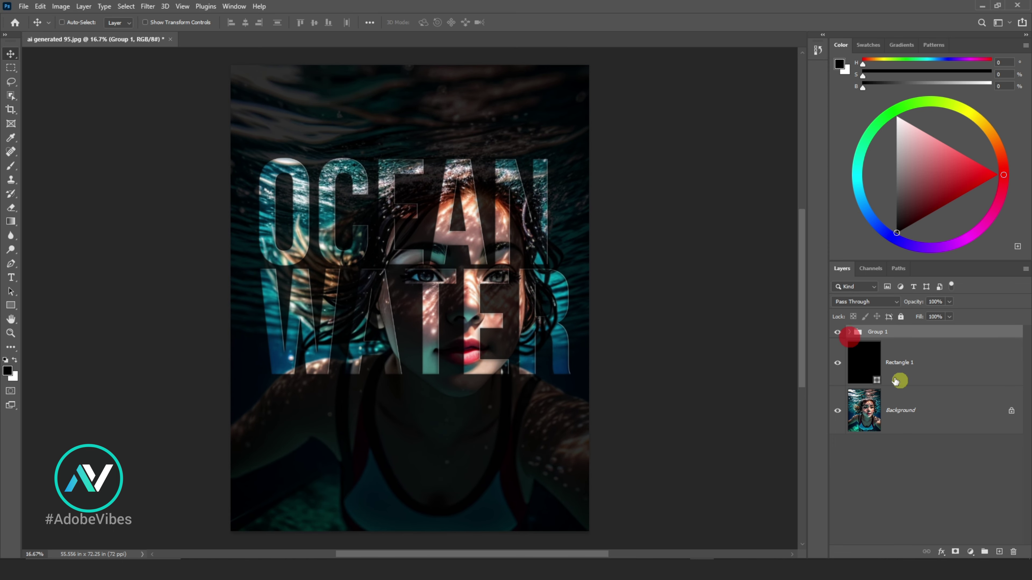
Step: Set Background copy 2's opacity to 14% and collapse Group 1
click(851, 336)
click(929, 488)
click(949, 301)
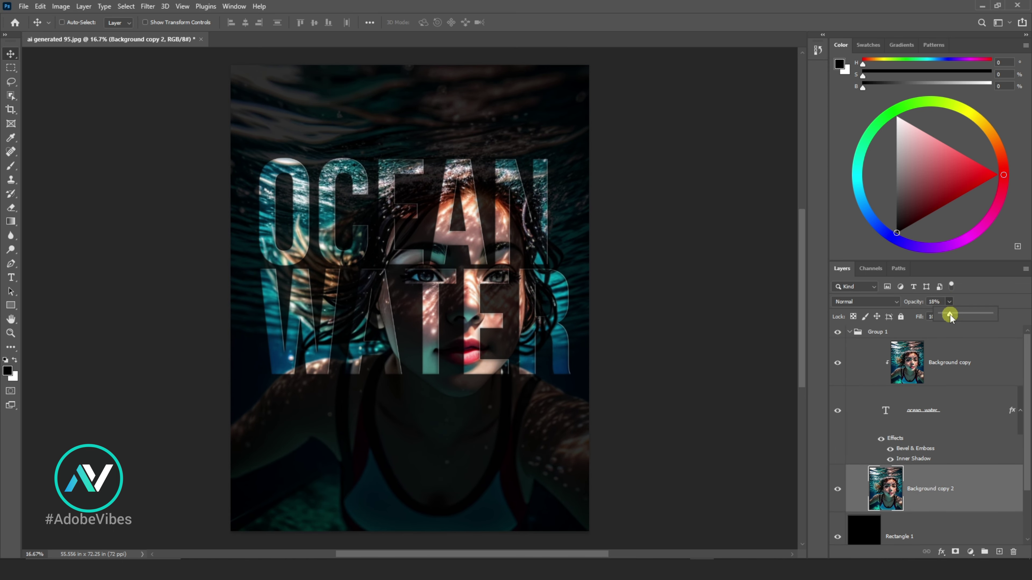
drag(950, 314, 947, 320)
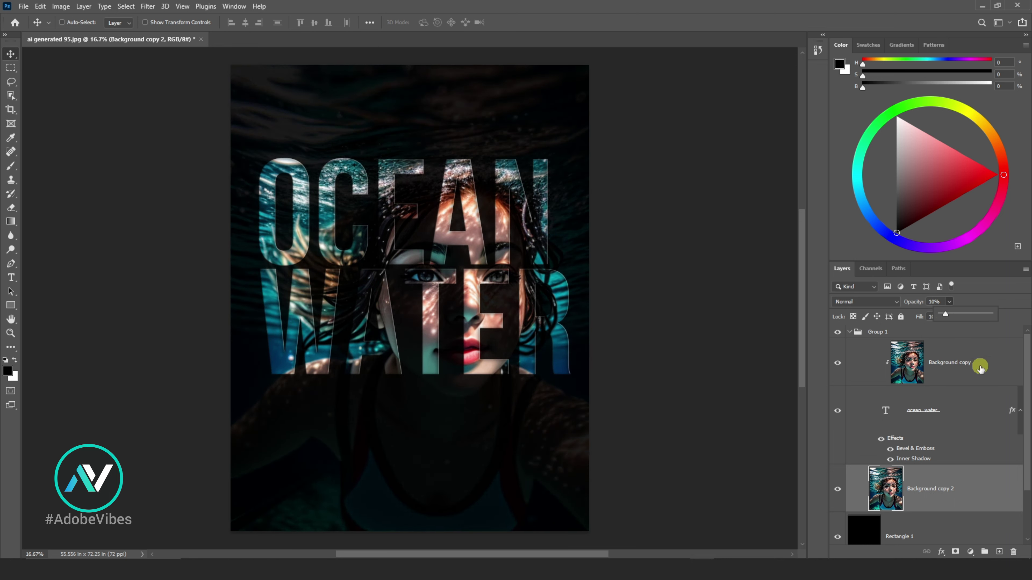
click(940, 302)
text(14)
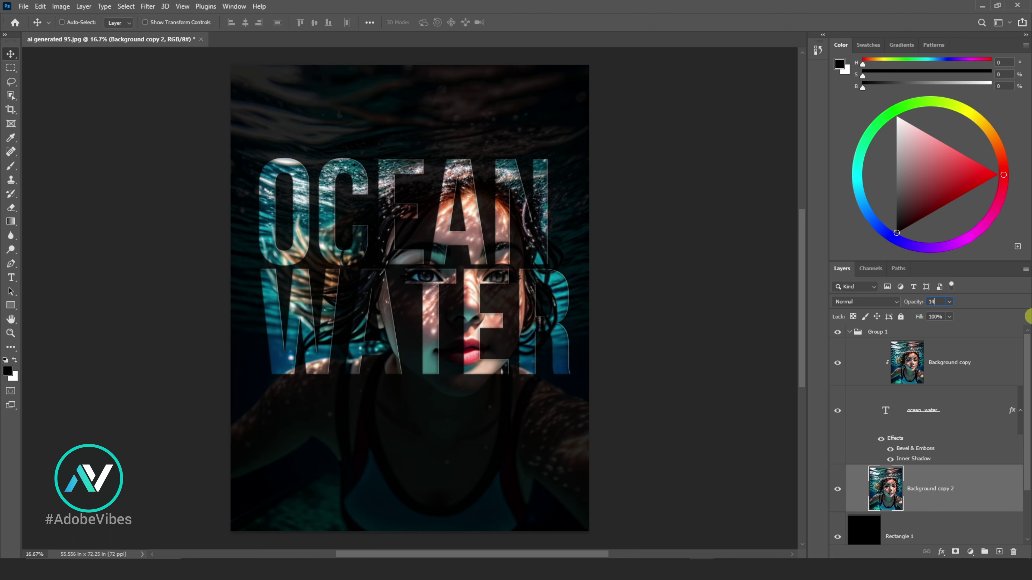
click(847, 332)
right_click(904, 334)
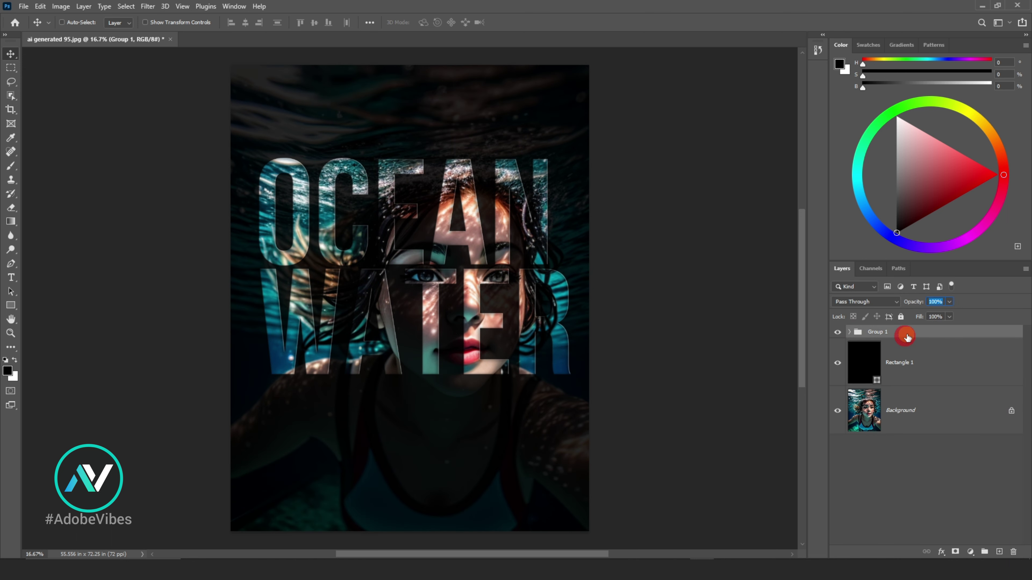
Step: Group all layers into Group 2 and stamp a merged Layer 1 on top
click(965, 478)
click(877, 357)
shift+click(912, 411)
click(865, 332)
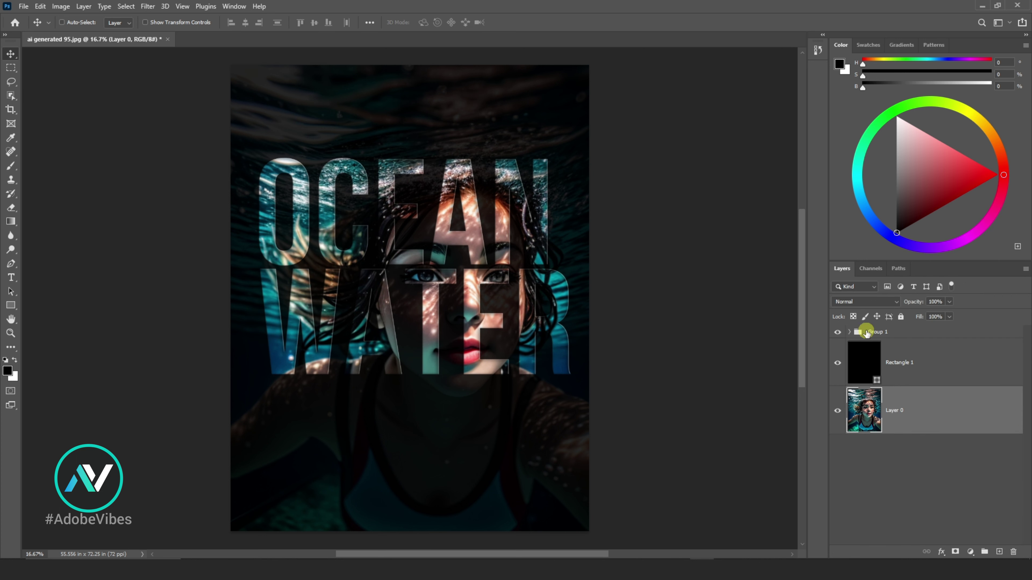
shift+click(899, 408)
key(ctrl+g)
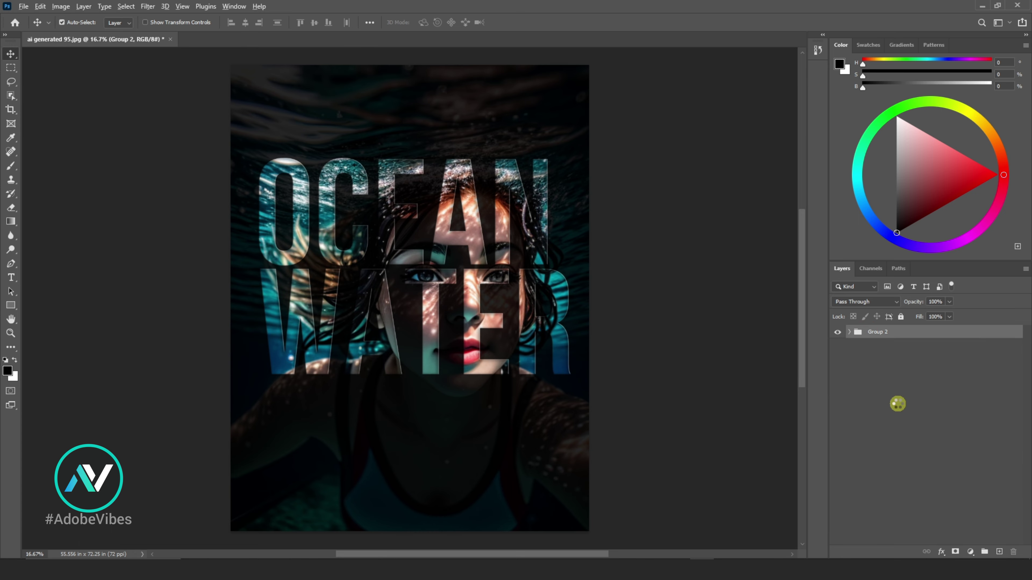
key(ctrl+shift+alt+e)
Step: Sharpen Layer 1 with Unsharp Mask and apply Topaz Adjust's Brilliant Warm preset
click(151, 7)
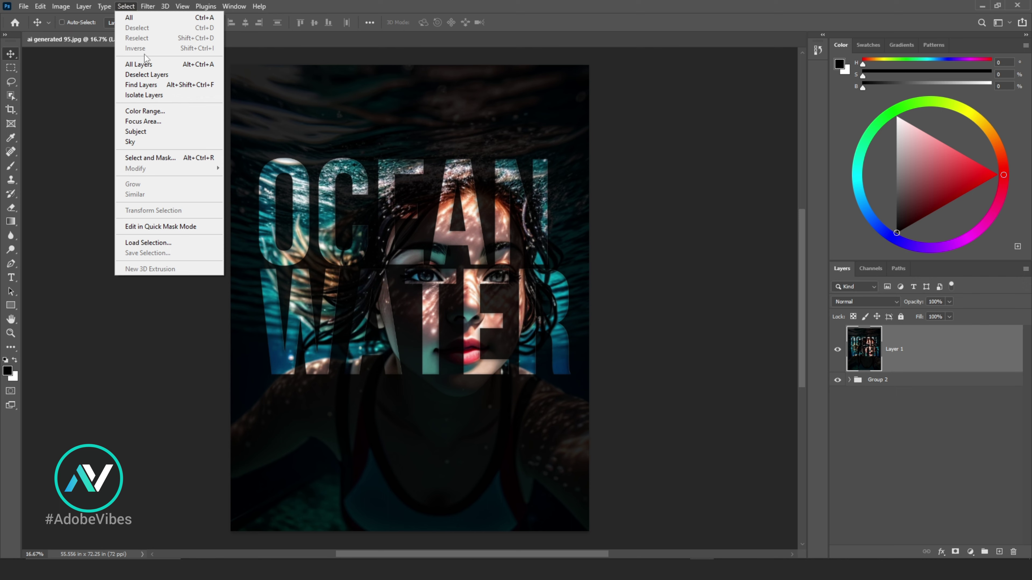
mouse_move(177, 185)
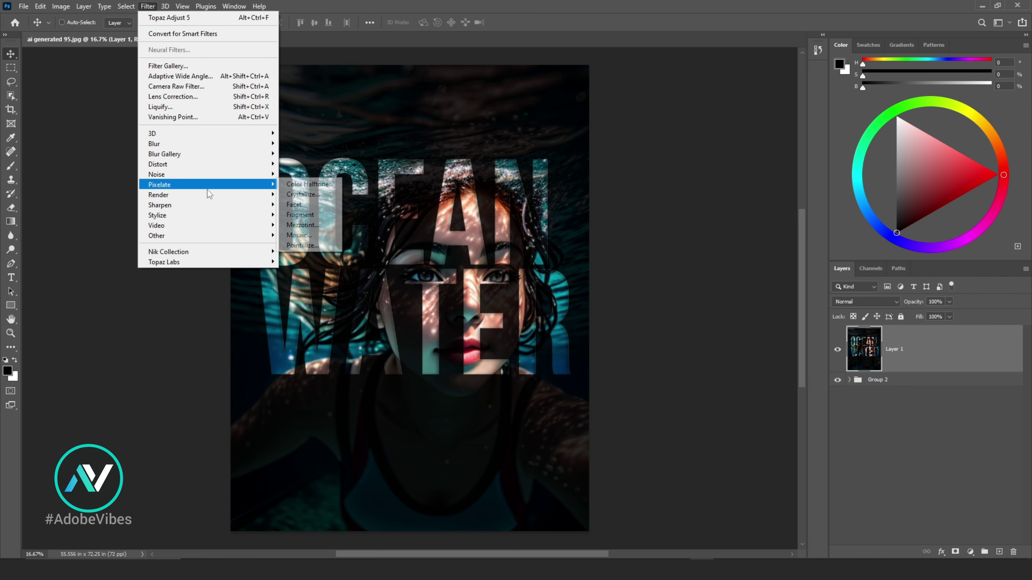
click(308, 256)
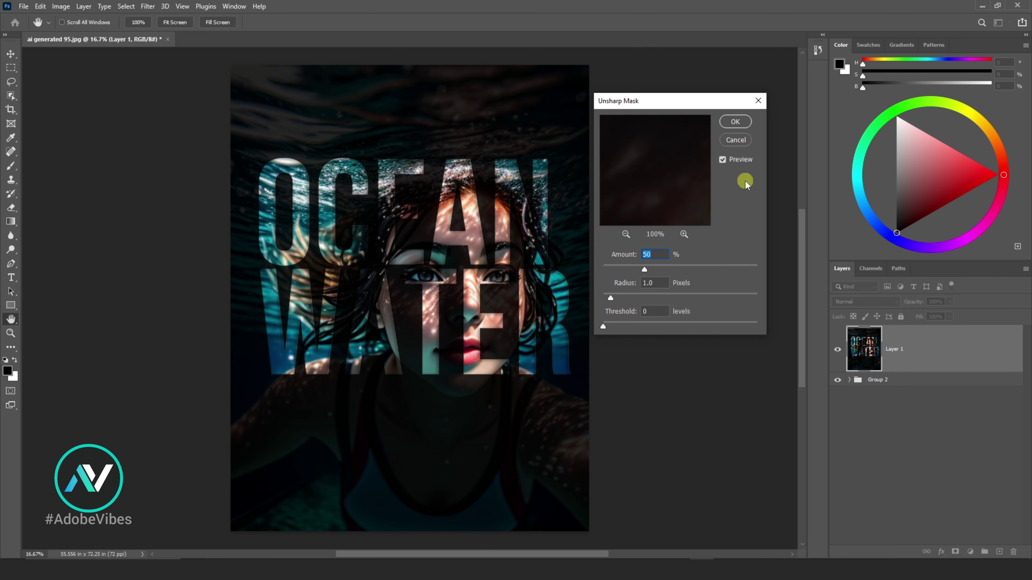
click(758, 101)
click(147, 6)
click(310, 269)
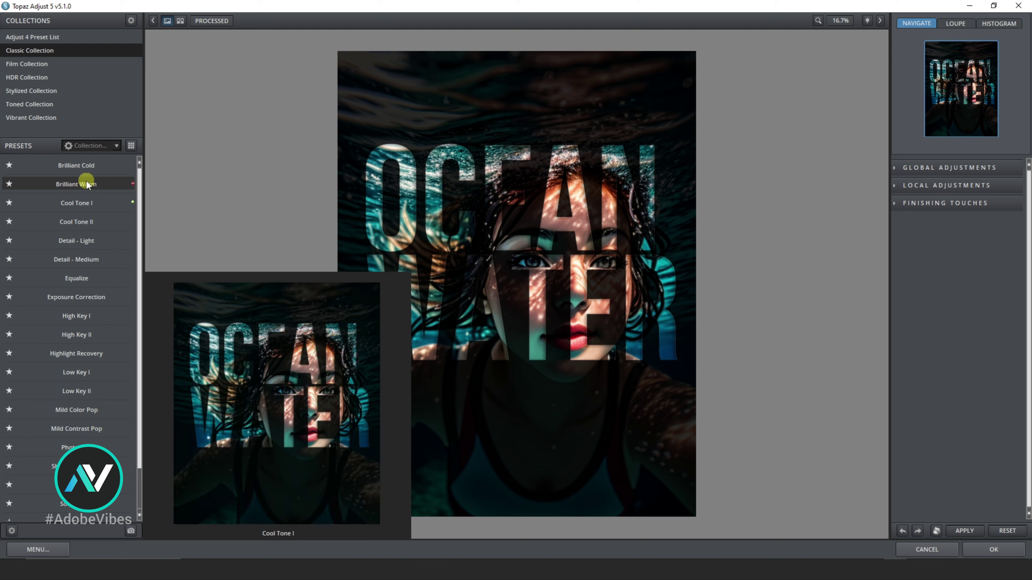
click(86, 184)
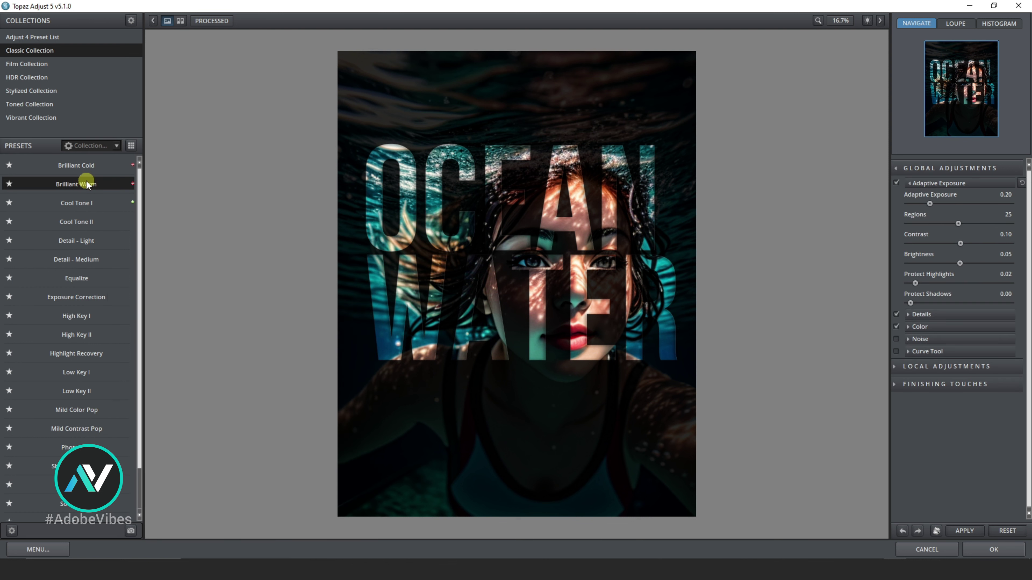
click(994, 549)
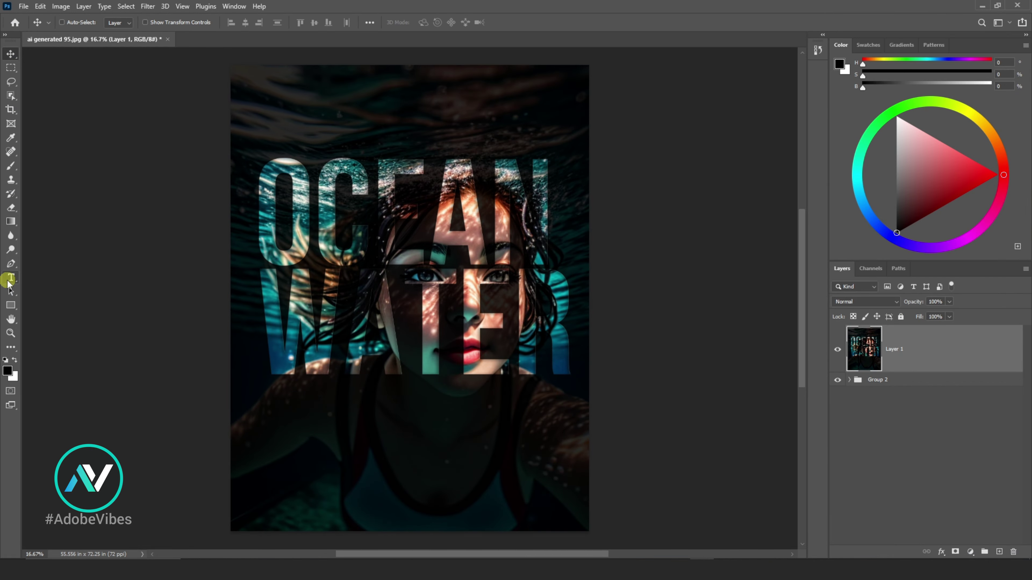
Step: Set the Type tool's text colour to white
click(10, 278)
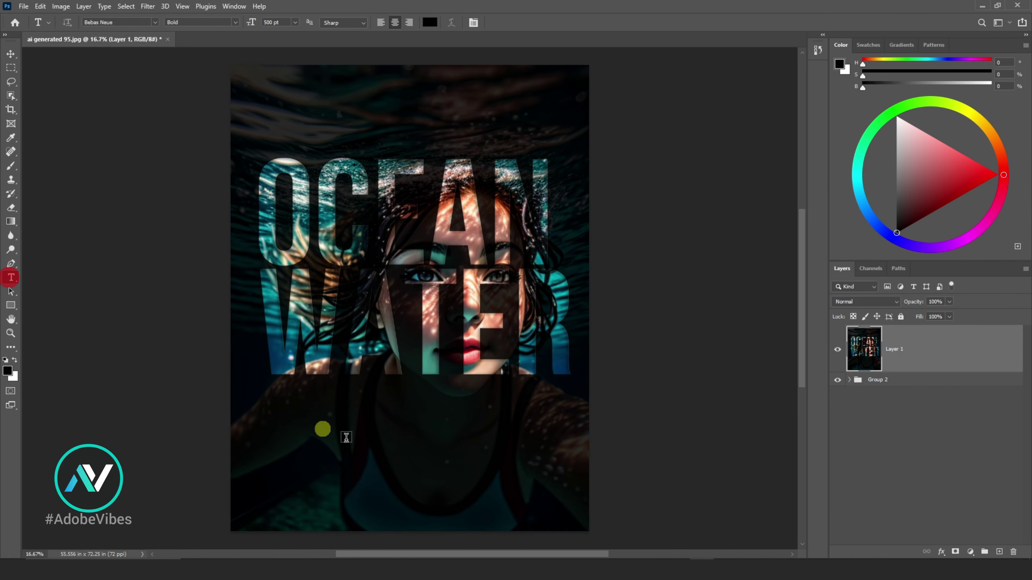
click(430, 22)
drag(672, 383, 640, 334)
click(876, 346)
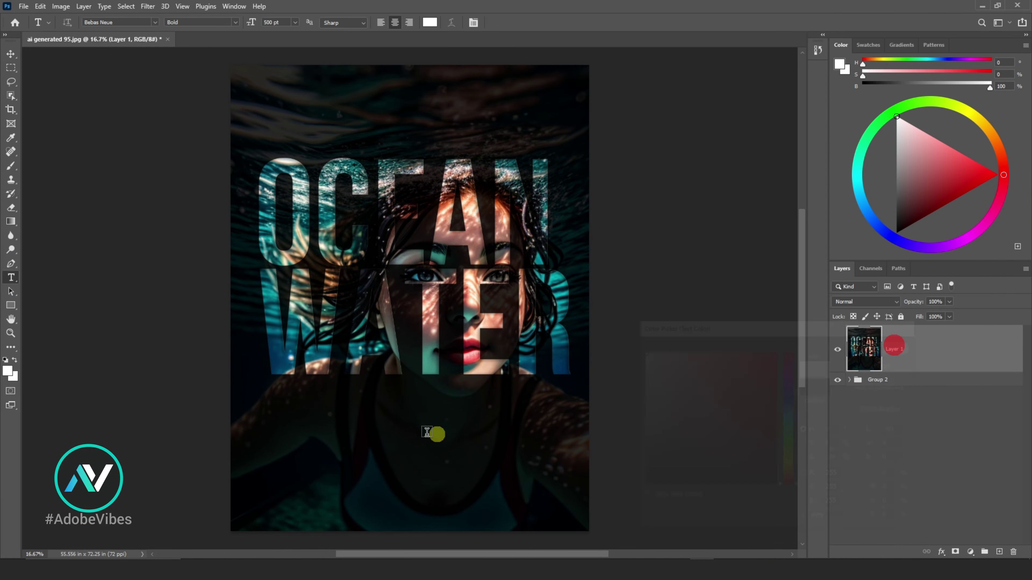
Step: Type 'TEXT MASKING' below the portrait and select all of it
click(378, 417)
text(TEZ)
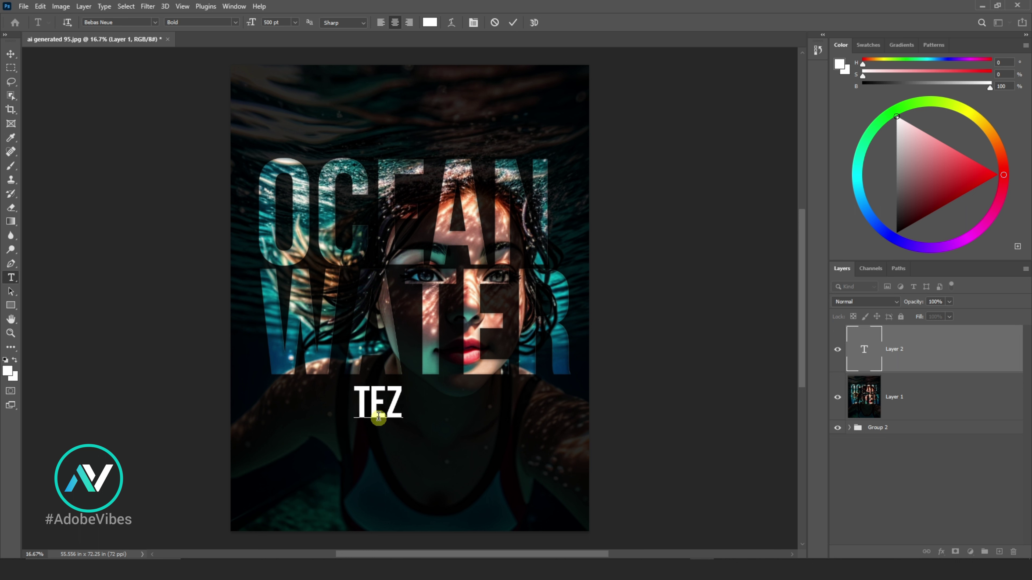
key(BackSpace)
text(XT MASKING)
key(ctrl+a)
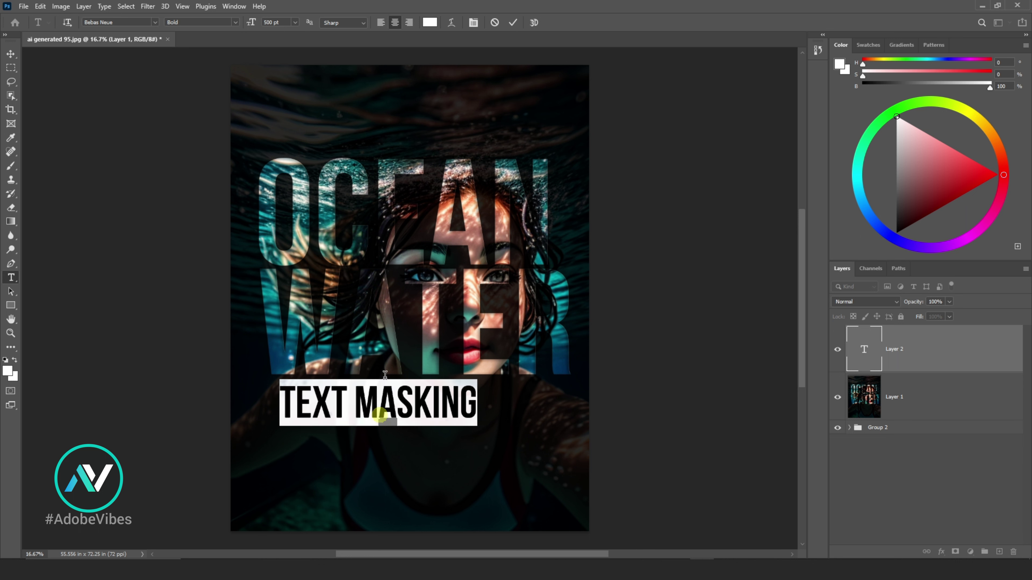
Step: Set the subtitle to Bebas Neue Book, commit it, and move it under the title
click(473, 22)
click(803, 111)
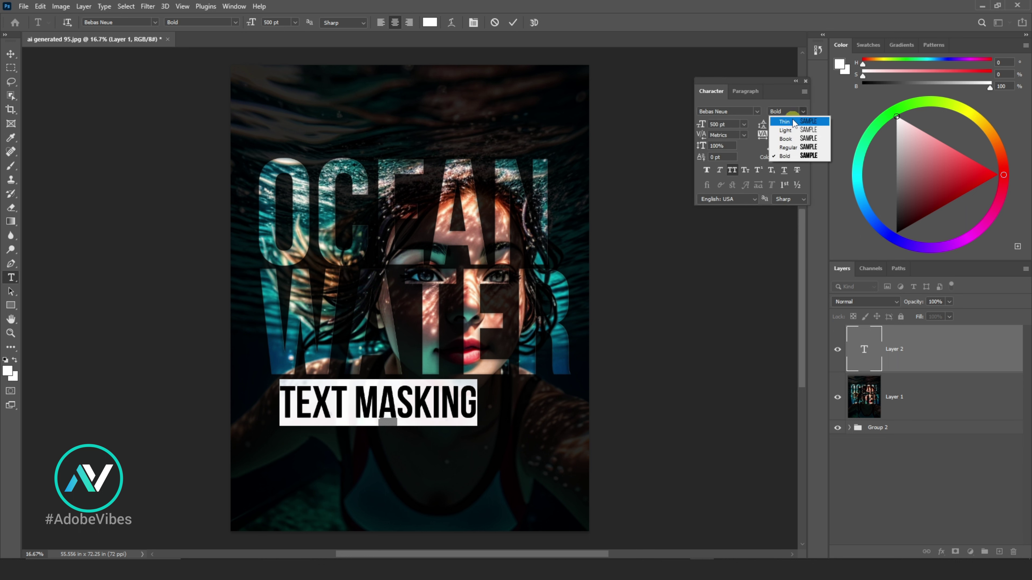
click(803, 111)
click(790, 131)
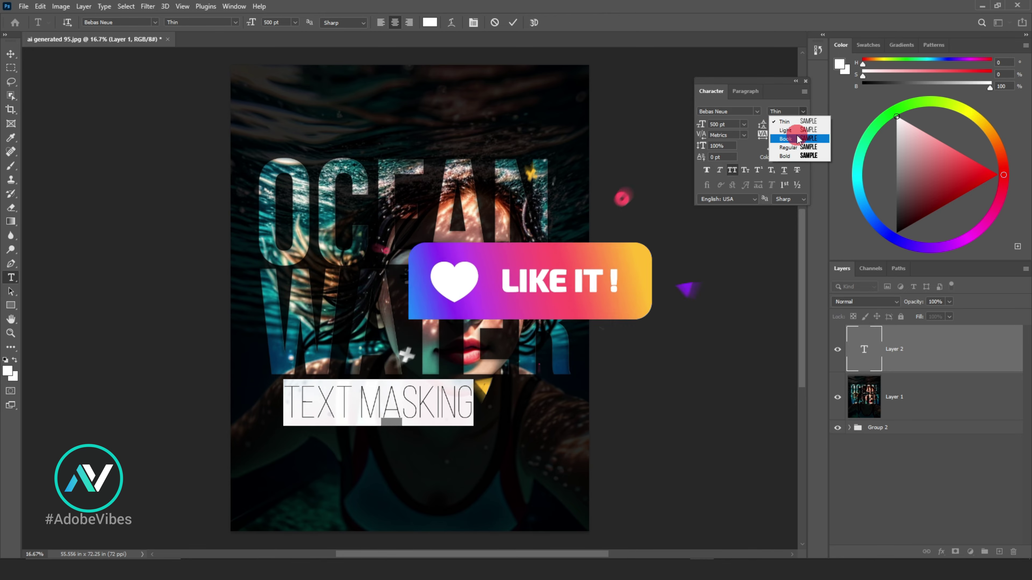
click(10, 53)
drag(381, 402, 418, 415)
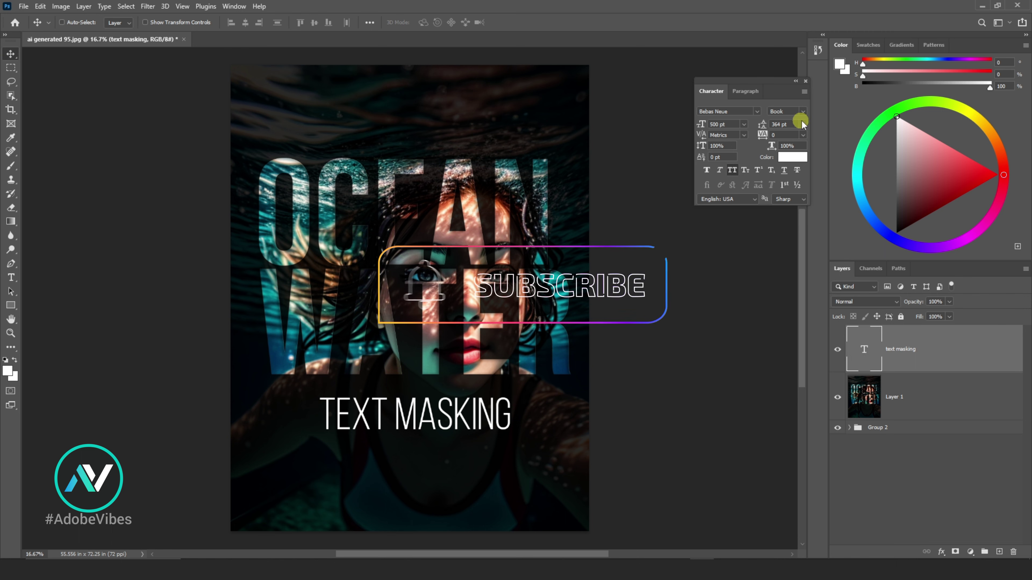
Step: Give the subtitle Auto leading, Light weight and 200 tracking
click(802, 123)
click(803, 111)
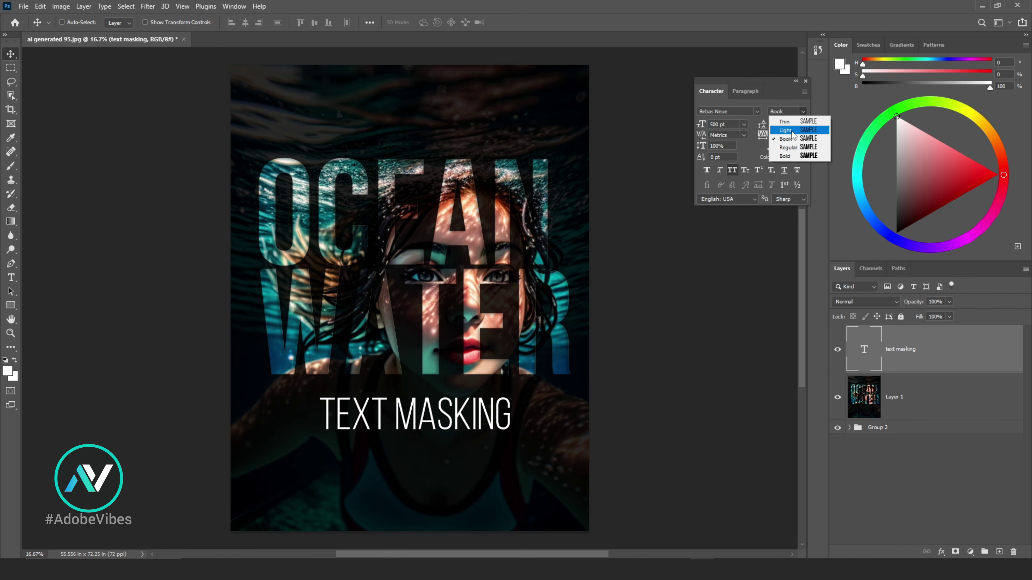
drag(440, 418, 436, 418)
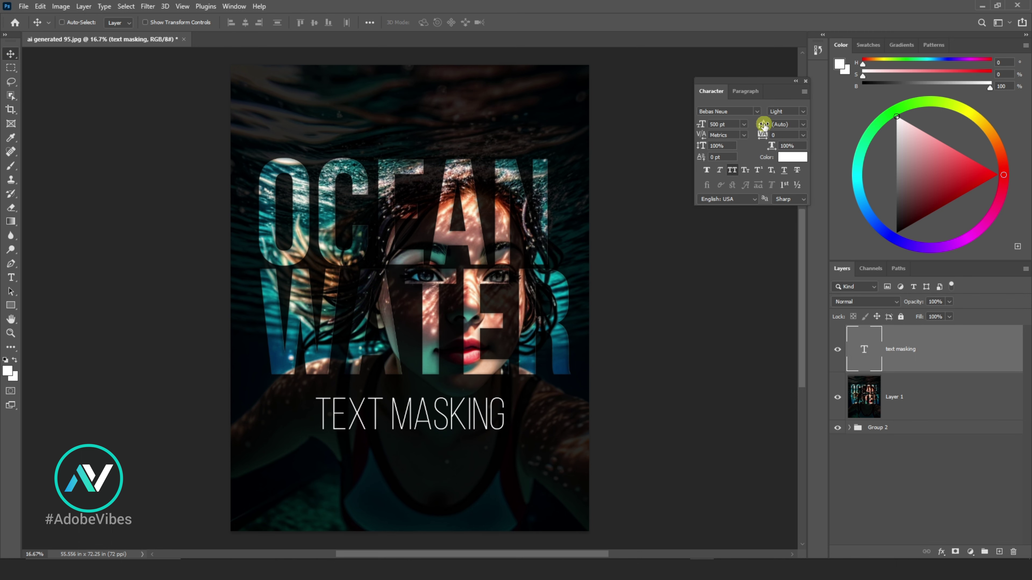
mouse_move(761, 136)
mouse_down()
mouse_move(774, 138)
mouse_move(760, 136)
mouse_up()
click(803, 136)
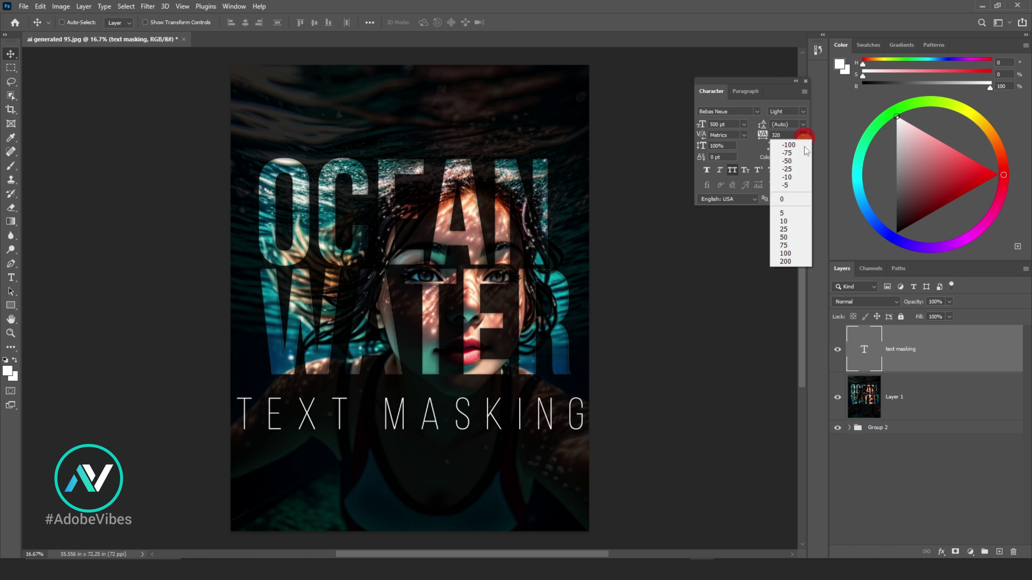
click(798, 146)
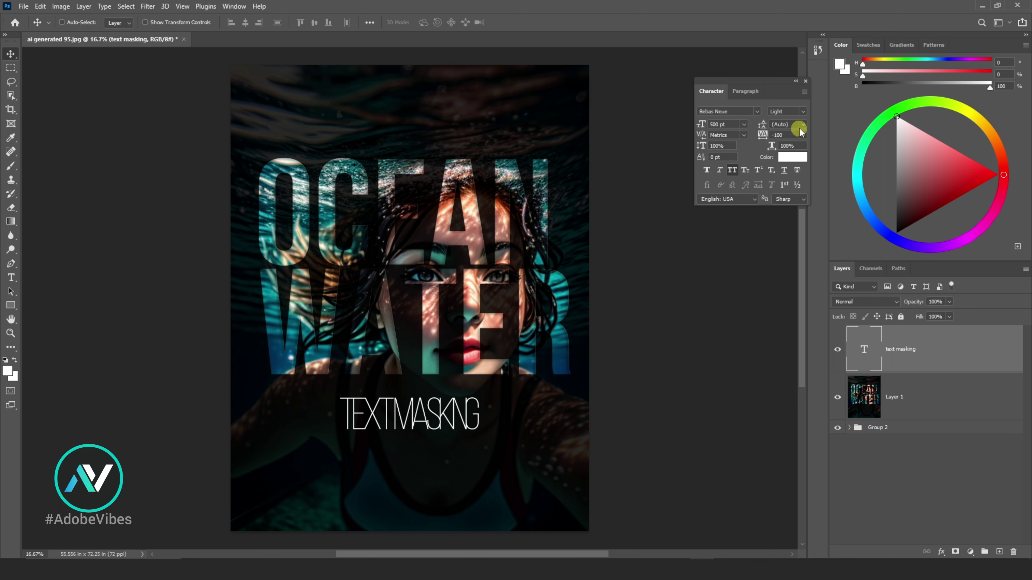
click(803, 125)
click(804, 135)
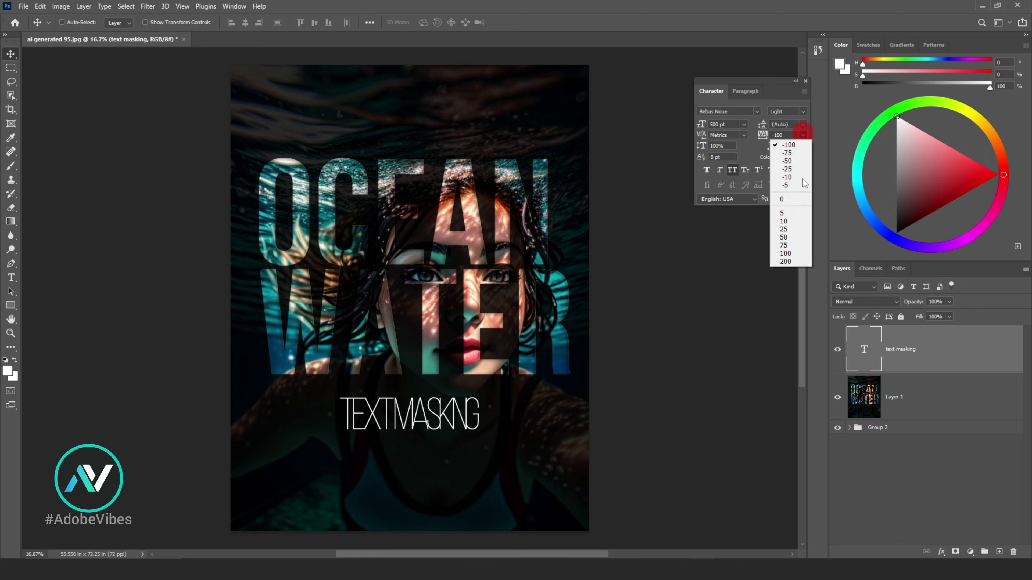
click(789, 263)
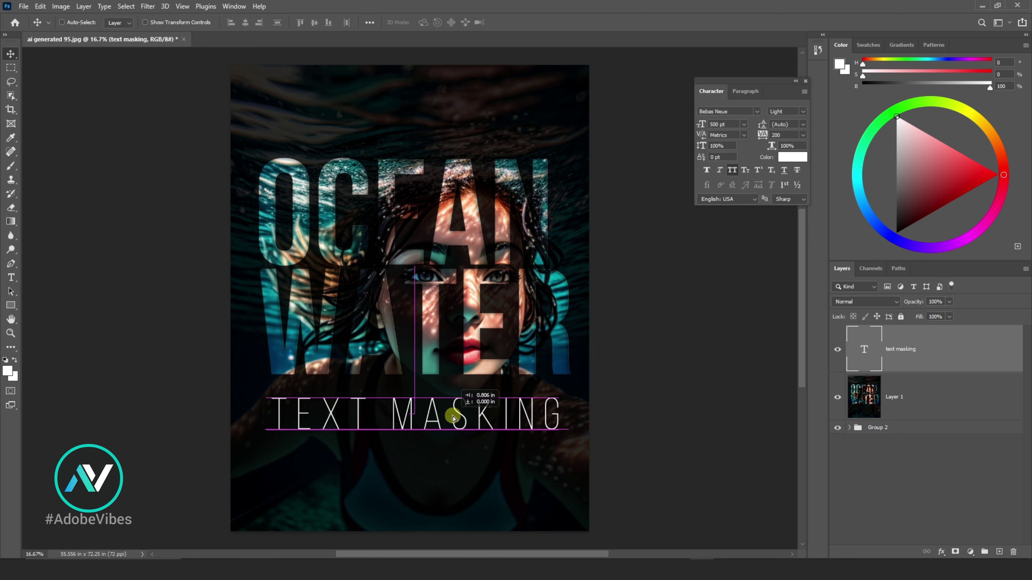
Step: Centre TEXT MASKING under the title, then zoom out to view the whole poster
drag(446, 421, 452, 421)
click(805, 81)
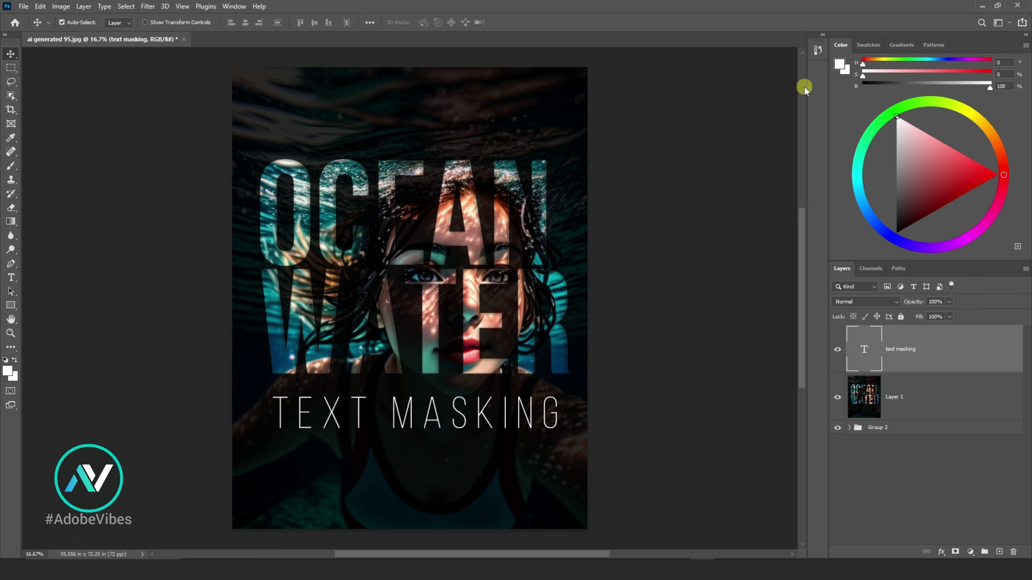
key(ctrl+minus)
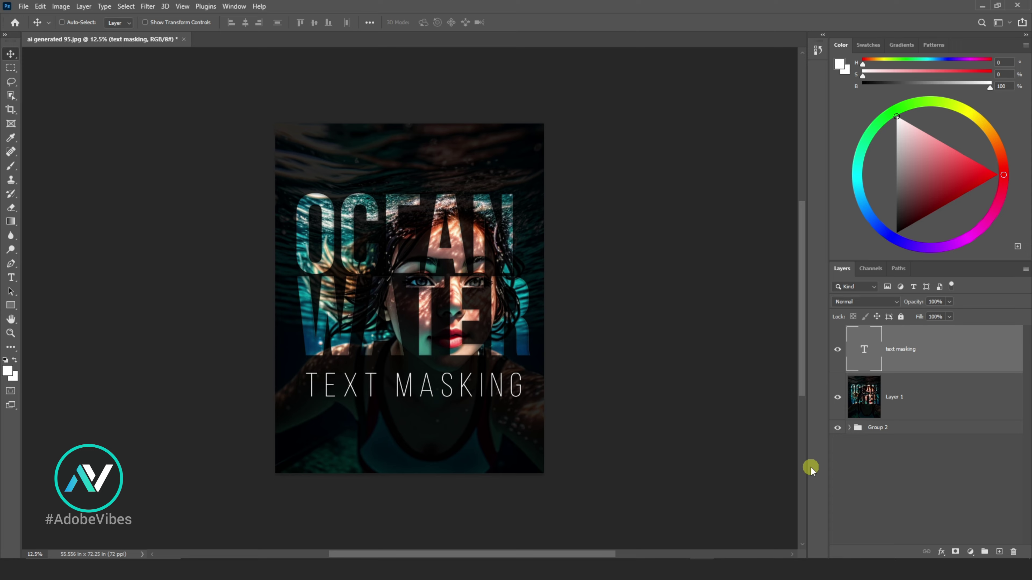
mouse_move(508, 568)
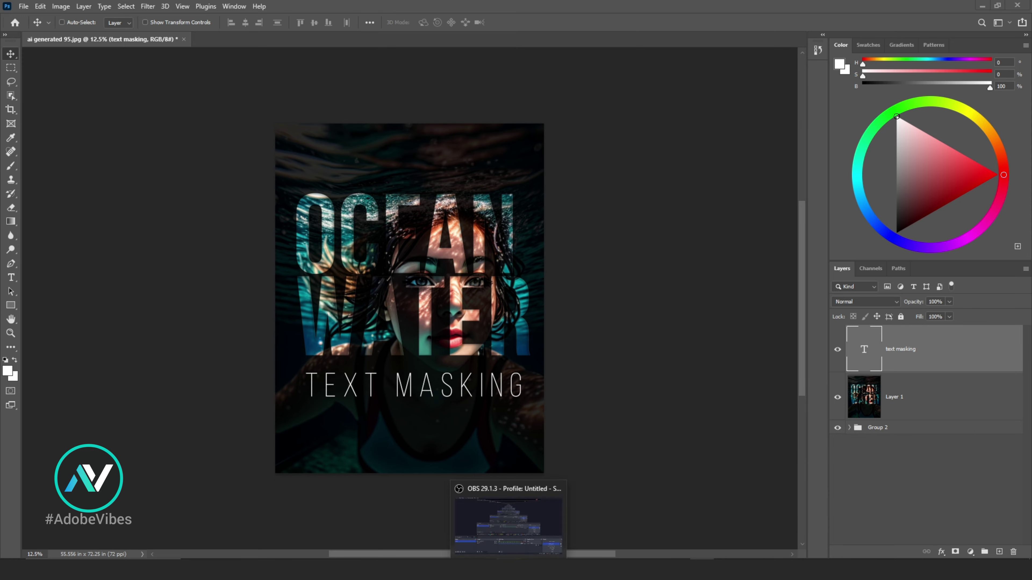
click(520, 555)
Step: Stop the screen recording in OBS Studio
click(947, 460)
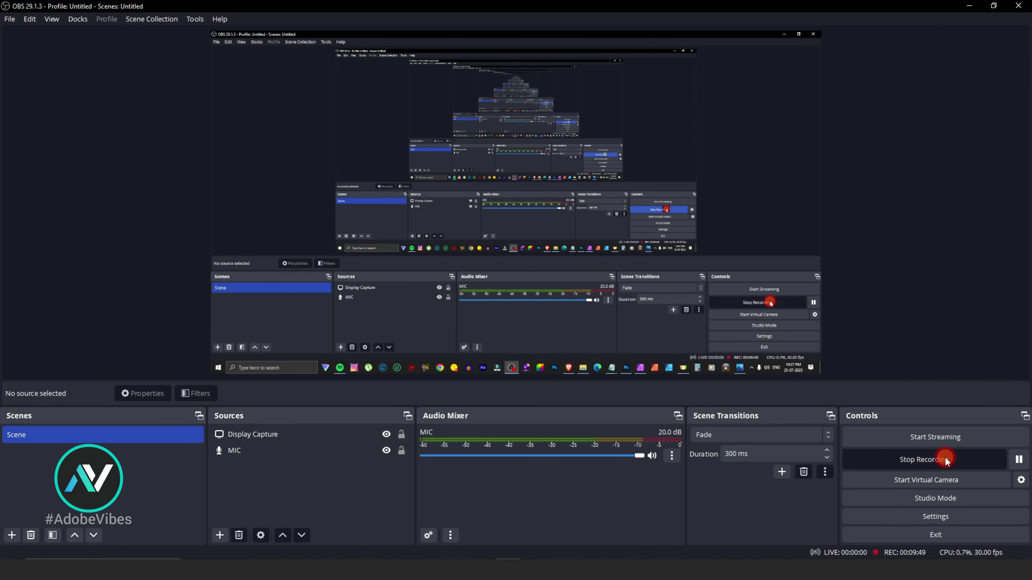